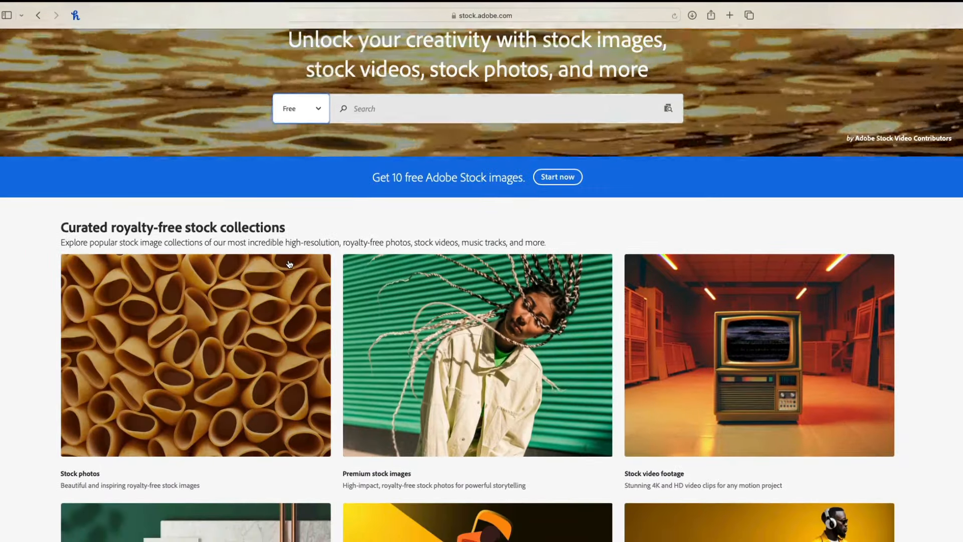
{"action": "scroll", "coordinate": [290, 265], "scroll_direction": "down", "scroll_amount": 5}
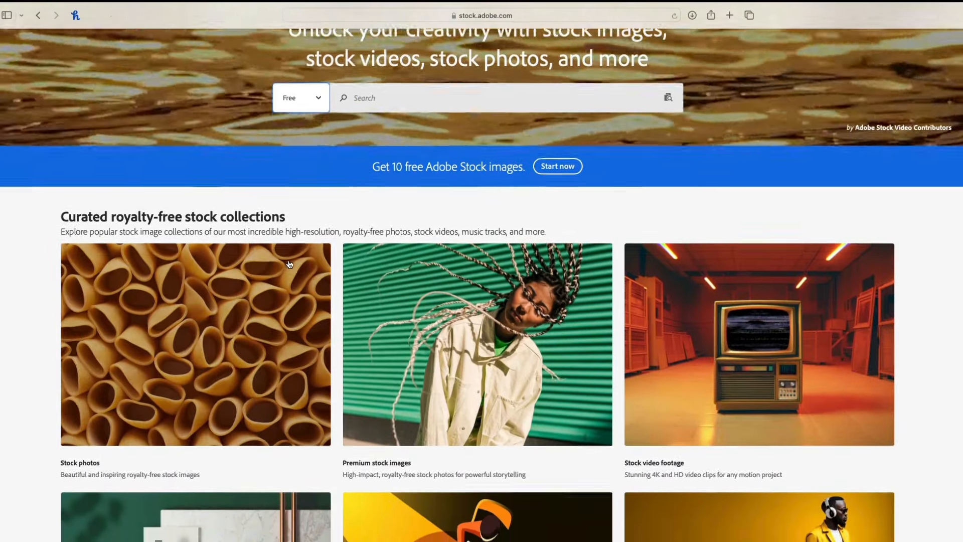
{"action": "scroll", "coordinate": [290, 264], "scroll_direction": "down", "scroll_amount": 1}
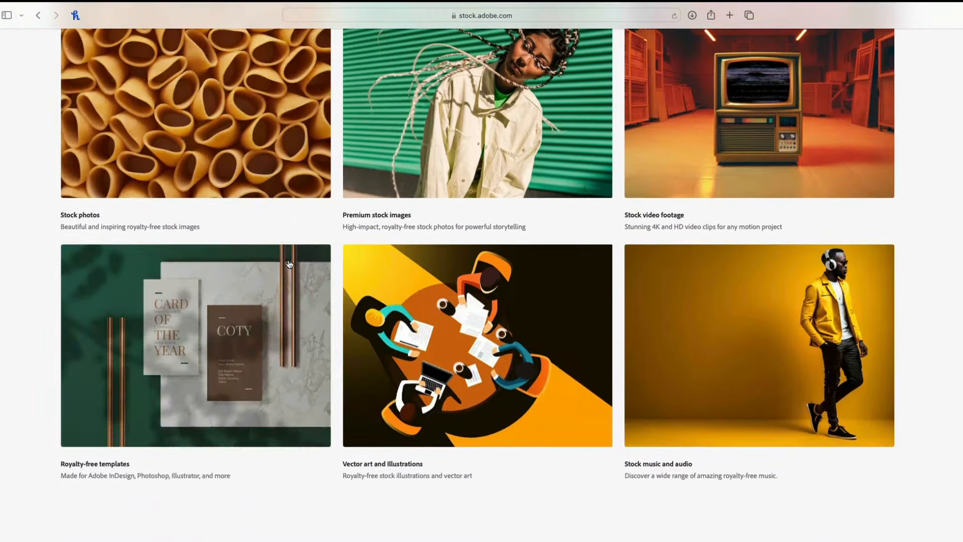
{"action": "scroll", "coordinate": [291, 264], "scroll_direction": "down", "scroll_amount": 3}
{"action": "scroll", "coordinate": [290, 263], "scroll_direction": "down", "scroll_amount": 4}
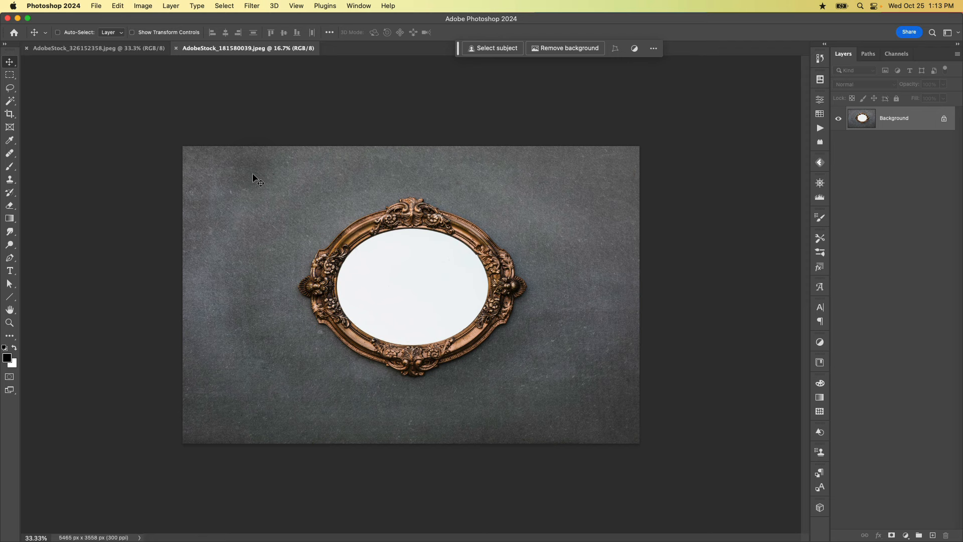
- Rotate the canvas of the ornate mirror image 90° counter clockwise
{"action": "left_click", "coordinate": [143, 6]}
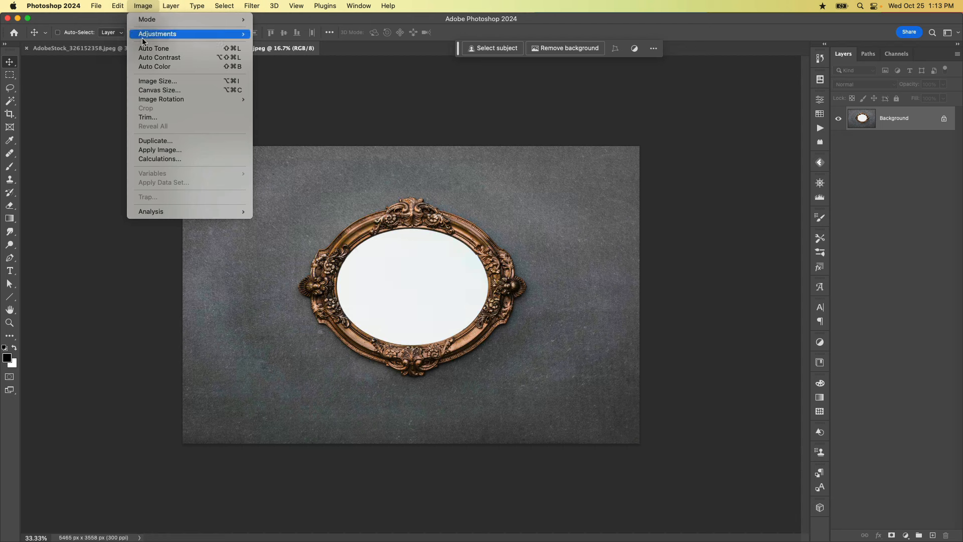
{"action": "mouse_move", "coordinate": [154, 100]}
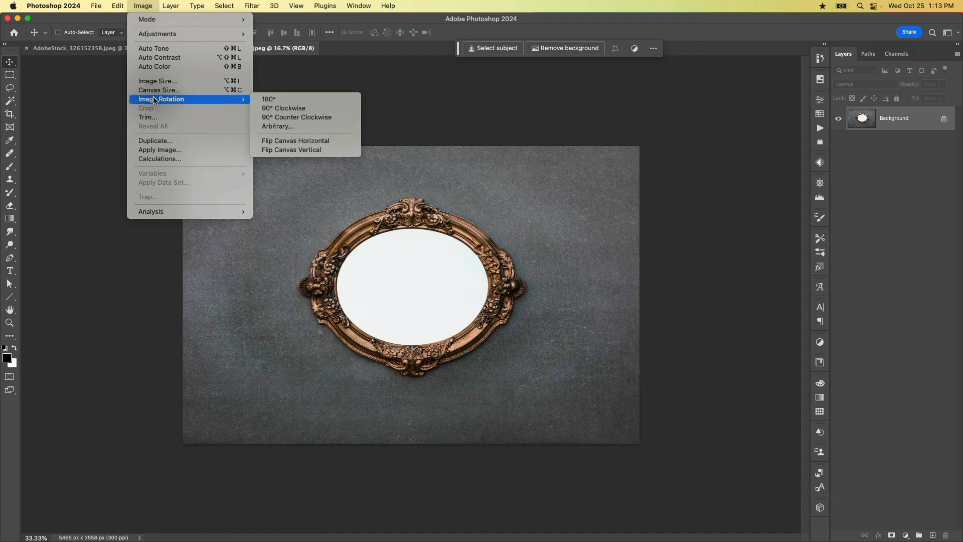
{"action": "left_click", "coordinate": [283, 118]}
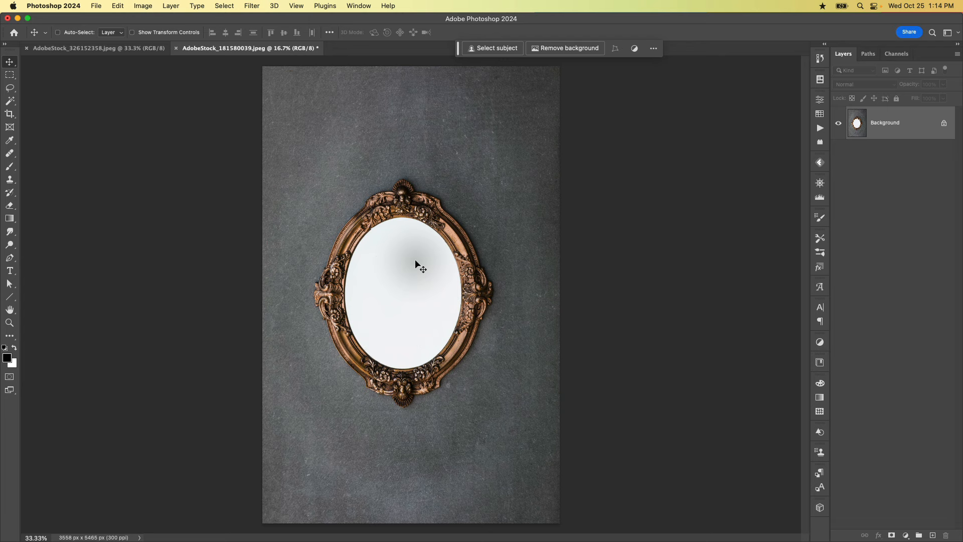
- Select the white glass area inside the ornate frame with the Magic Wand Tool
{"action": "key", "text": "w"}
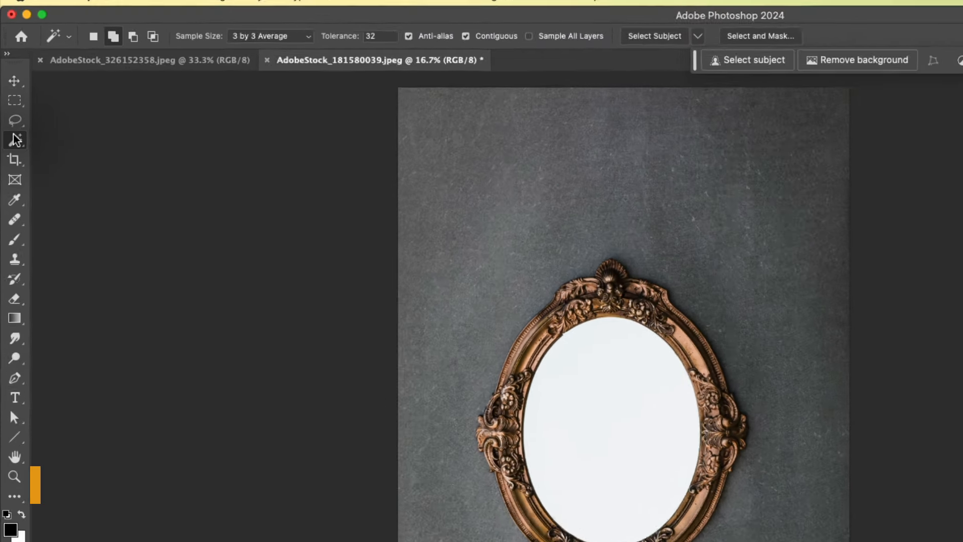
{"action": "right_click", "coordinate": [17, 140]}
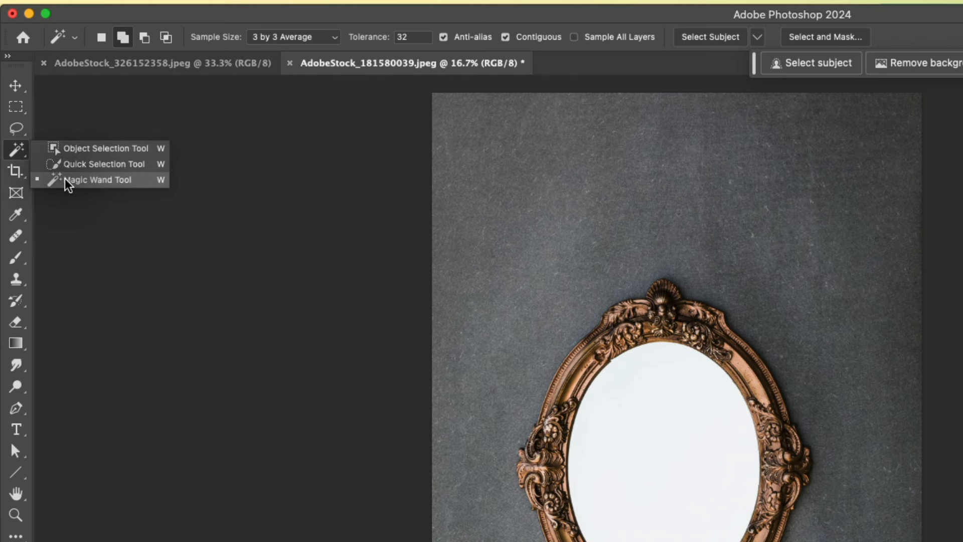
{"action": "left_click", "coordinate": [94, 180]}
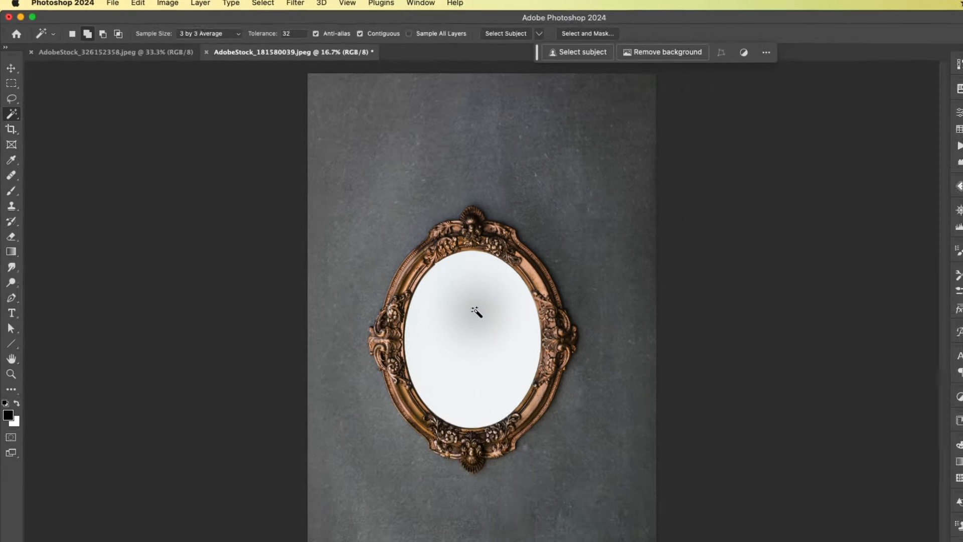
{"action": "left_click", "coordinate": [475, 312]}
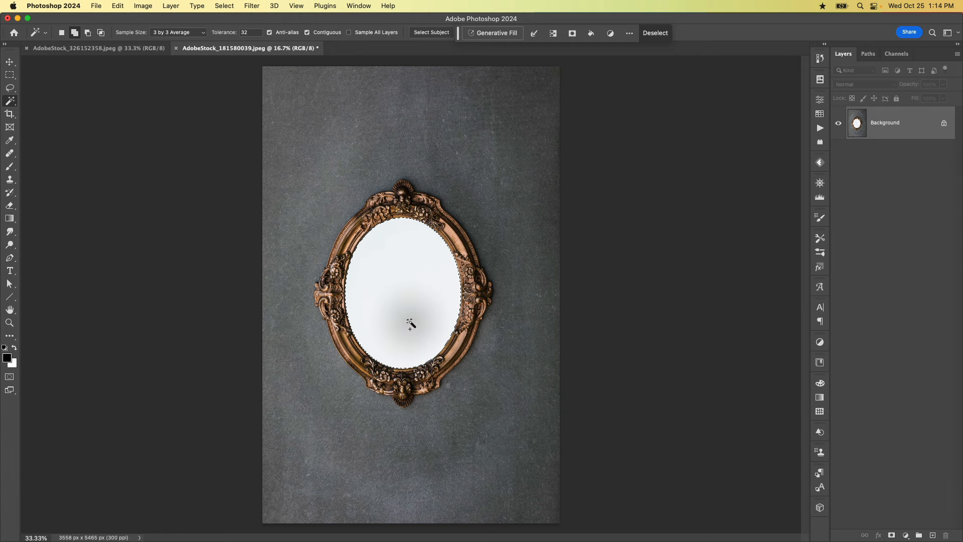
- Copy the entire woman portrait from AdobeStock_326152358.jpeg
{"action": "left_click", "coordinate": [120, 46]}
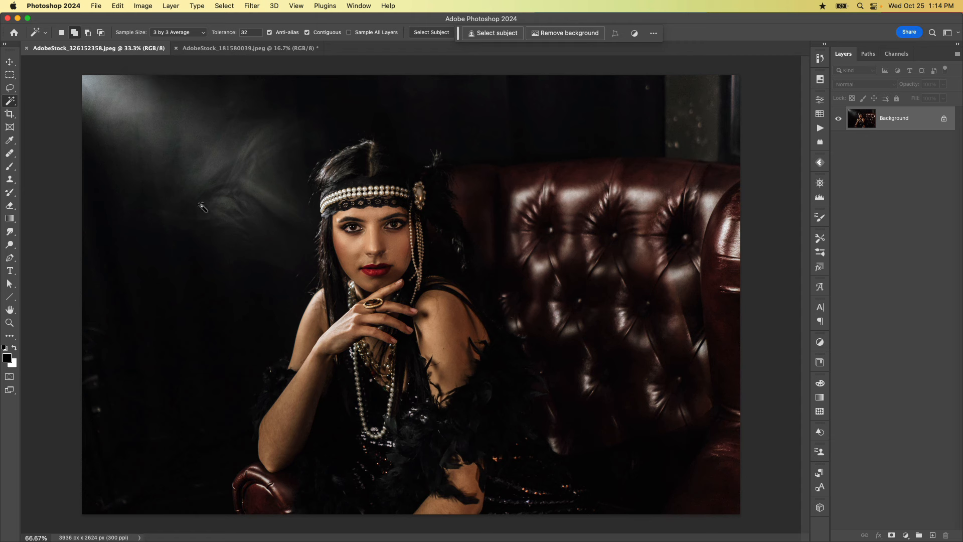
{"action": "key", "text": "super+a"}
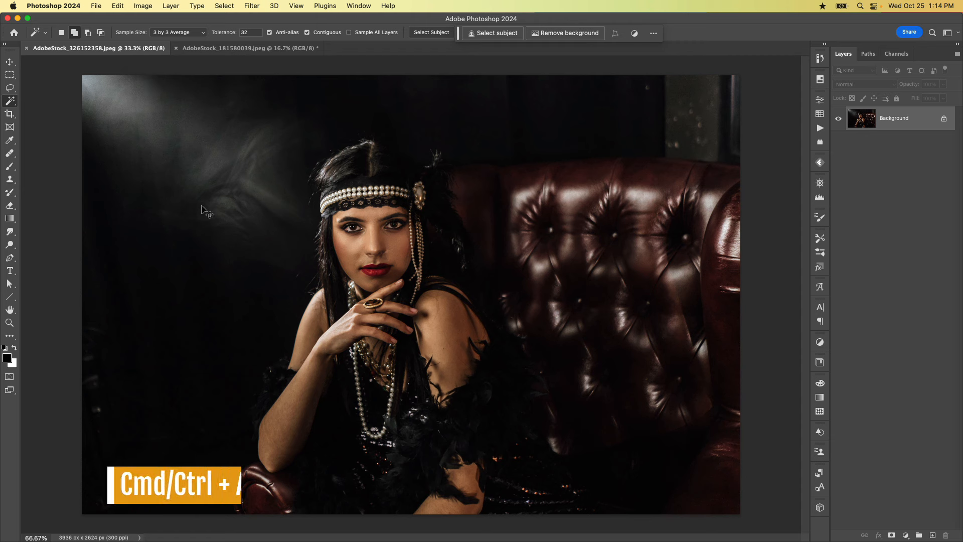
{"action": "key", "text": "super+a"}
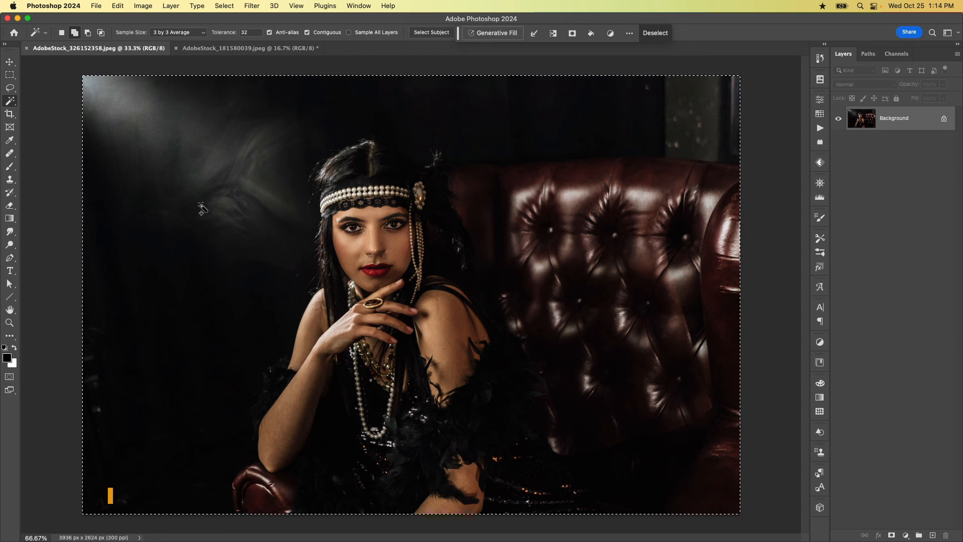
{"action": "key", "text": "super+c"}
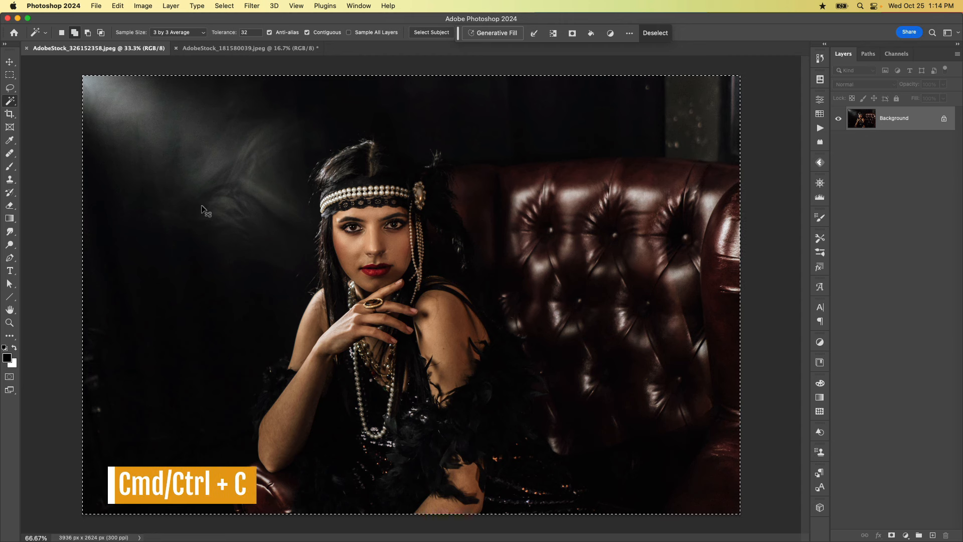
- Use Paste Into to place the copied portrait inside the selected glass area of AdobeStock_181580039.jpeg
{"action": "left_click", "coordinate": [258, 50]}
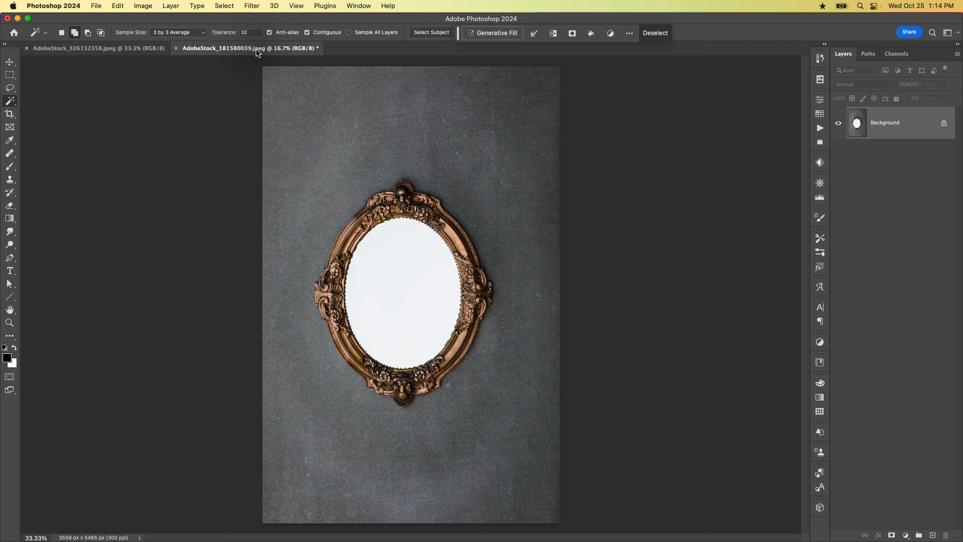
{"action": "left_click", "coordinate": [118, 7]}
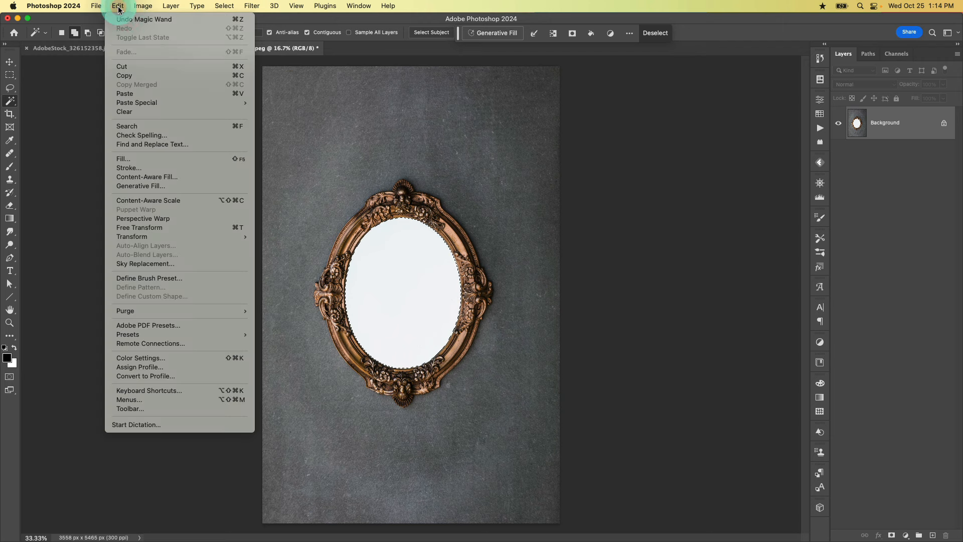
{"action": "mouse_move", "coordinate": [123, 107]}
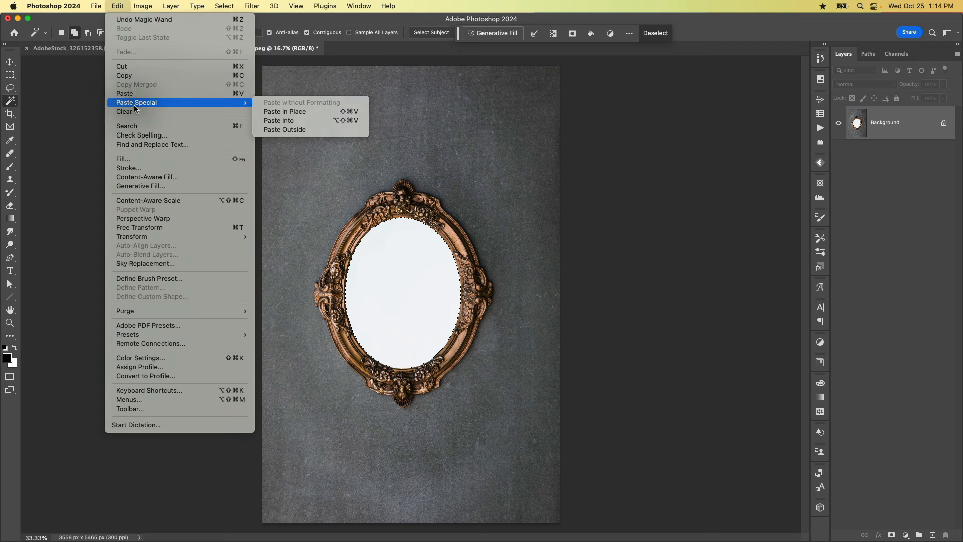
{"action": "left_click", "coordinate": [275, 121]}
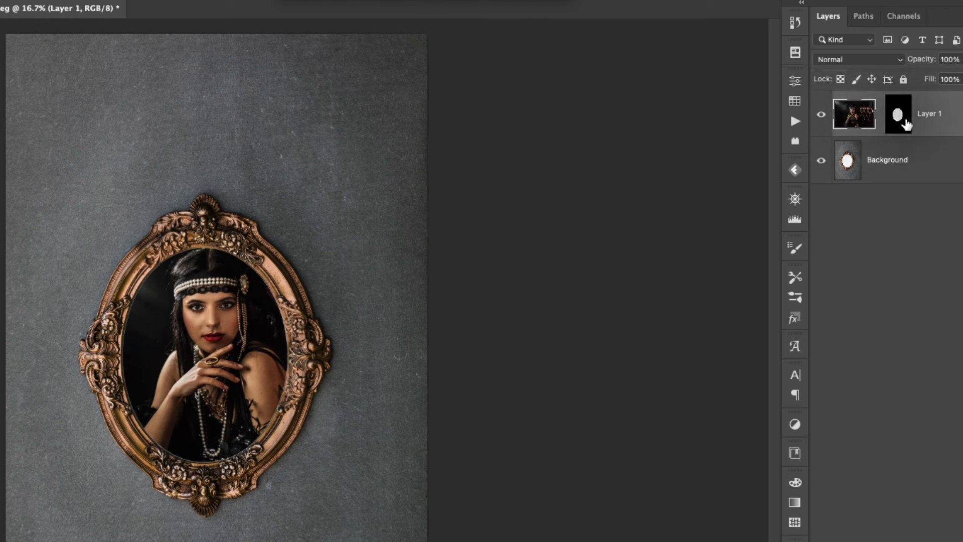
- Make Layer 1's image active instead of its mask and move the portrait slightly left within the oval frame
{"action": "left_click", "coordinate": [906, 125]}
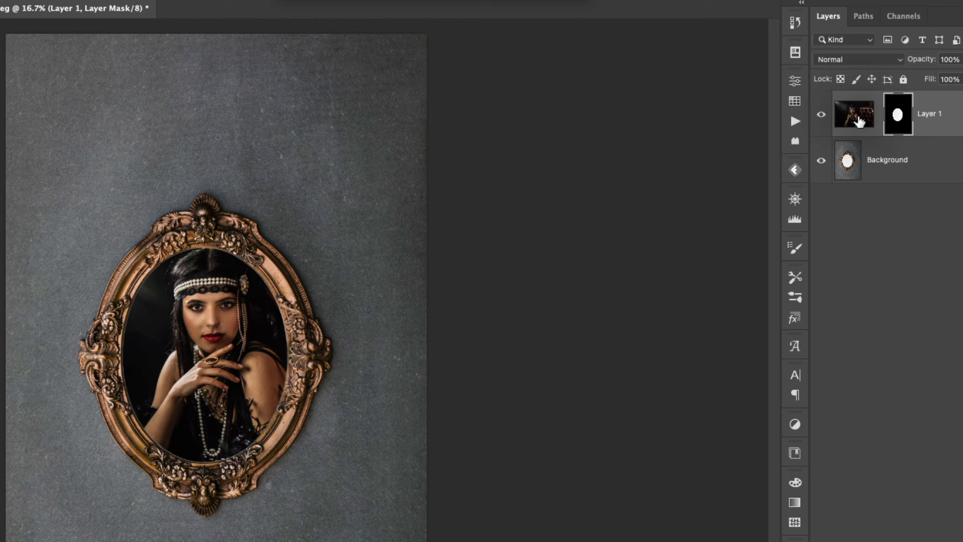
{"action": "left_click", "coordinate": [855, 117]}
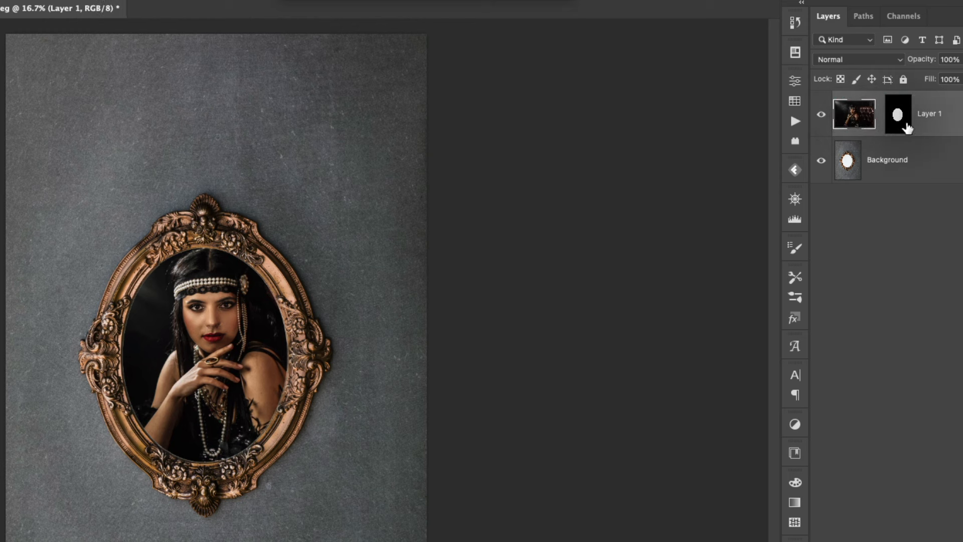
{"action": "left_click", "coordinate": [907, 125]}
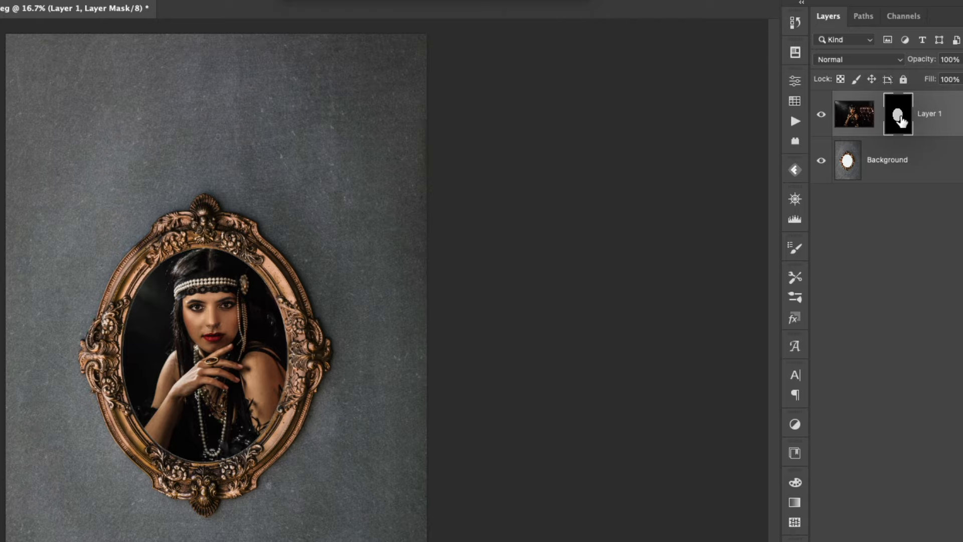
{"action": "left_click", "coordinate": [854, 114]}
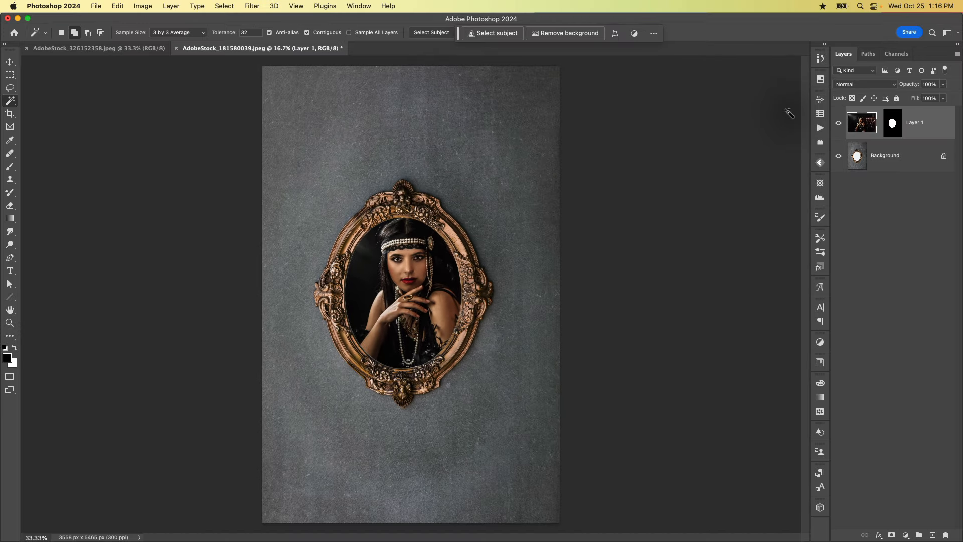
{"action": "key", "text": "v"}
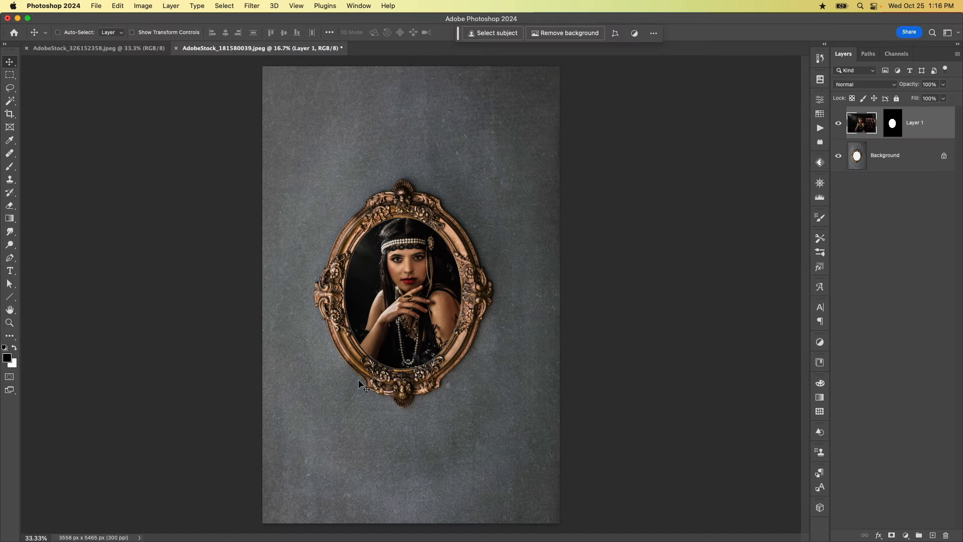
{"action": "left_click_drag", "start_coordinate": [415, 312], "coordinate": [405, 311]}
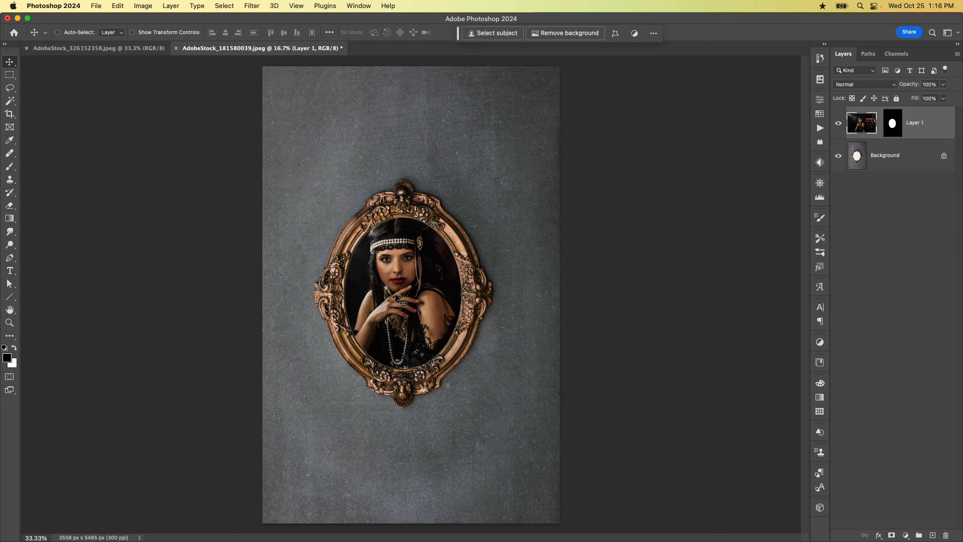
- Try moving Layer 1's mask independently of the portrait, undo the move, and disable the mask to reveal the whole photo
{"action": "left_click", "coordinate": [897, 133]}
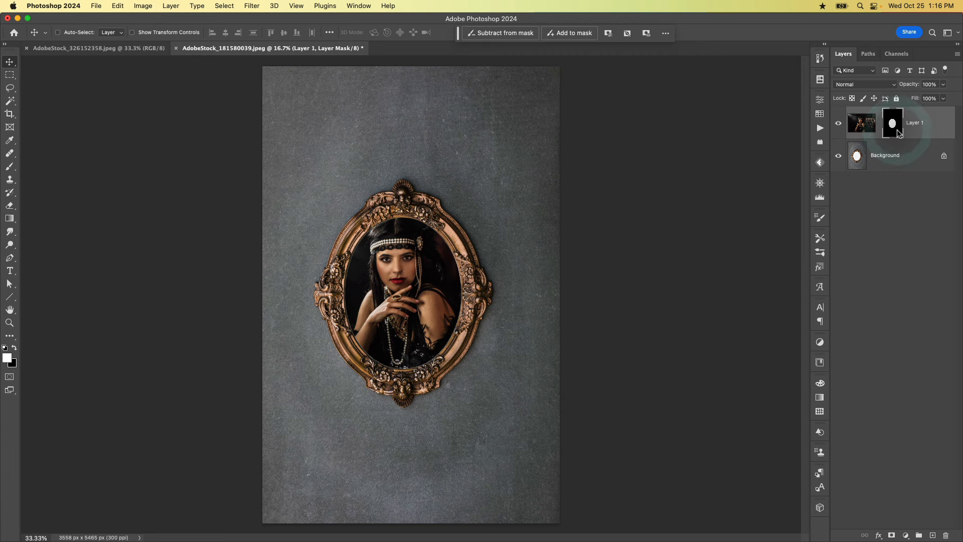
{"action": "left_click_drag", "start_coordinate": [409, 272], "coordinate": [477, 266]}
{"action": "key", "text": "super+z"}
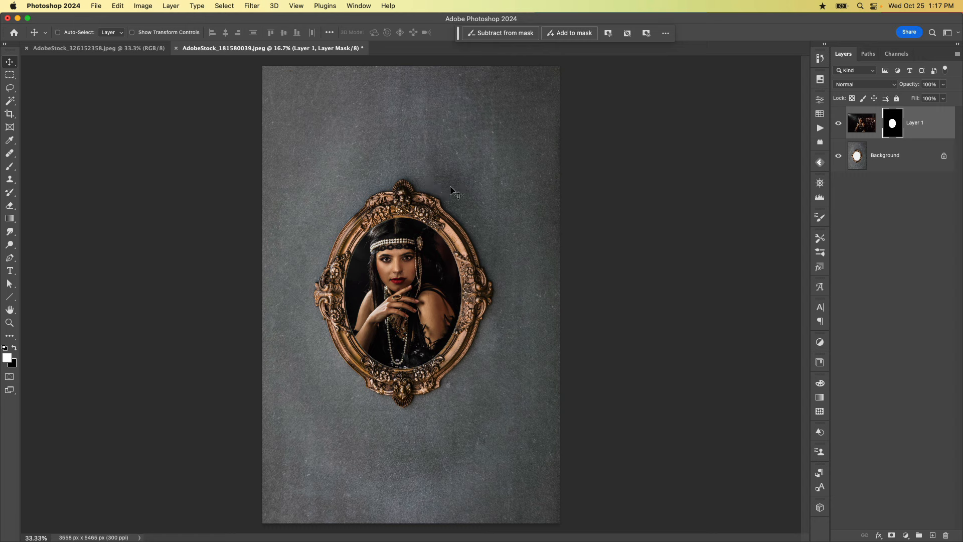
{"action": "left_click", "coordinate": [893, 127], "text": "shift"}
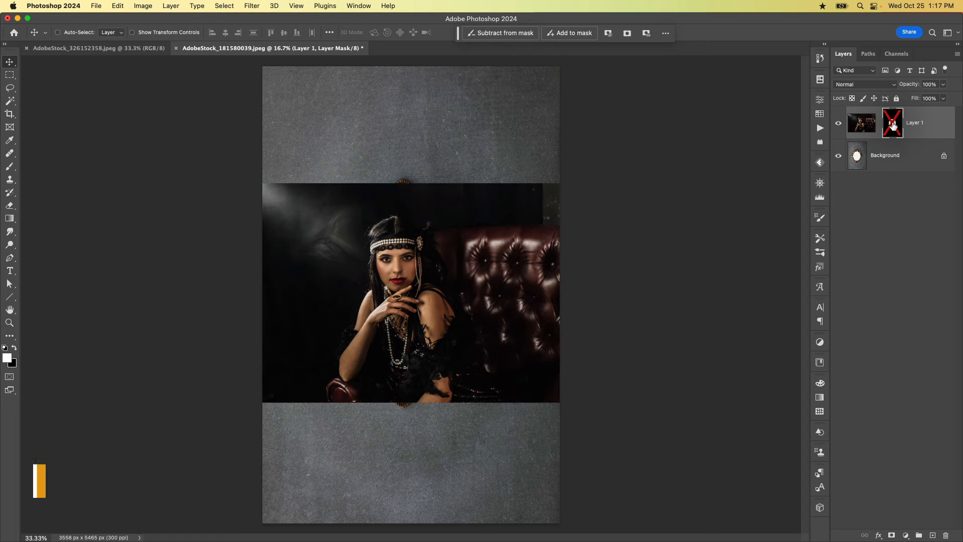
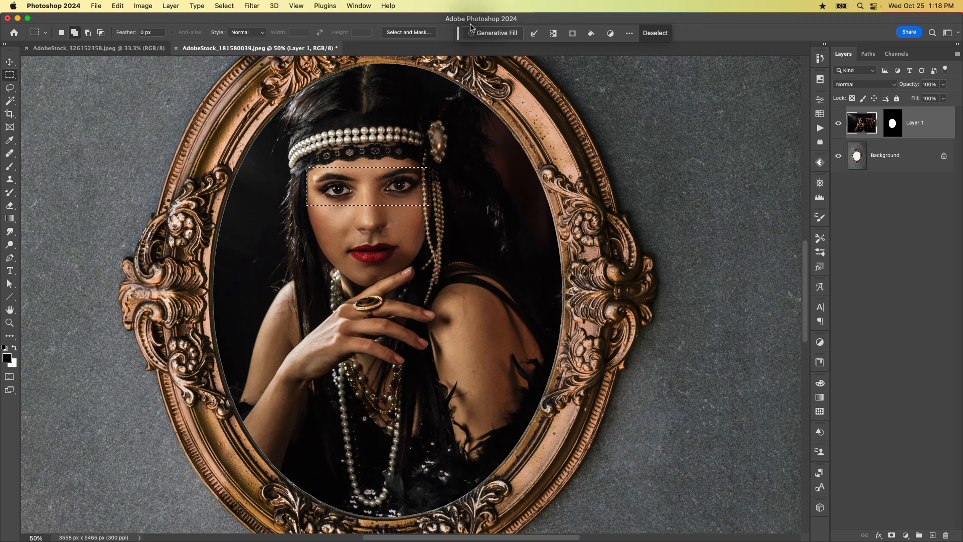
- Move the Contextual Task Bar onto the canvas beside the woman's headband
{"action": "left_click_drag", "start_coordinate": [458, 34], "coordinate": [486, 144]}
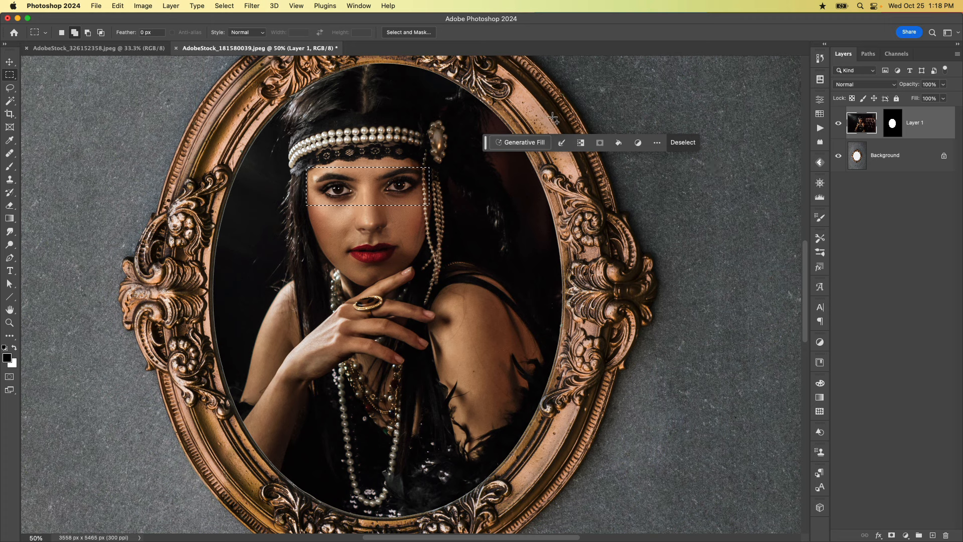
{"action": "left_click", "coordinate": [360, 7]}
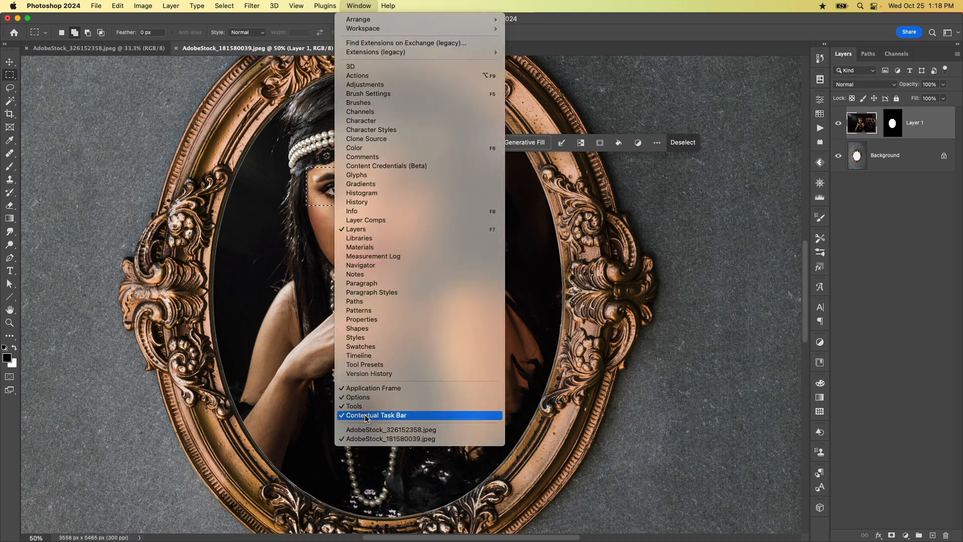
{"action": "left_click", "coordinate": [556, 149]}
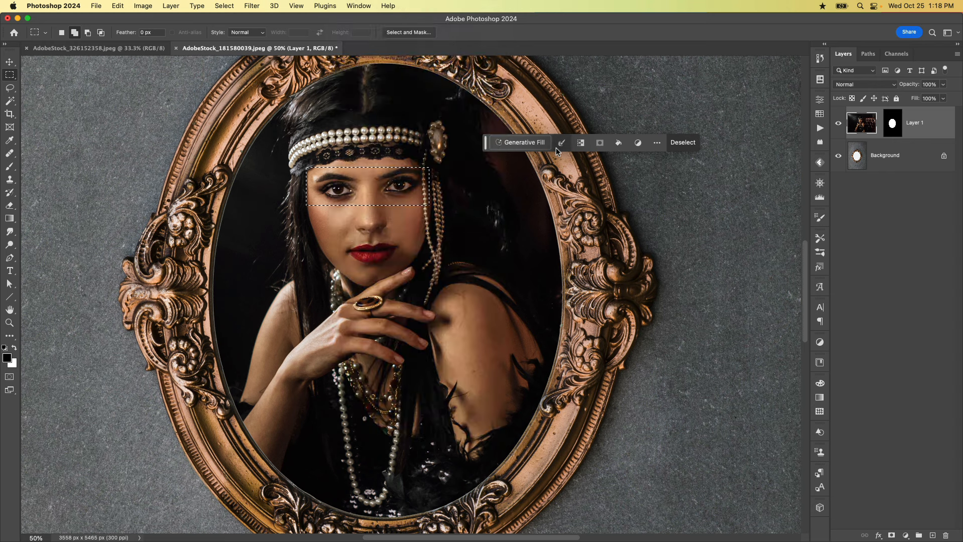
- Run Generative Fill on the selected eye area with the prompt "Closed Smokey Eyes" and choose the third variation
{"action": "left_click", "coordinate": [516, 145]}
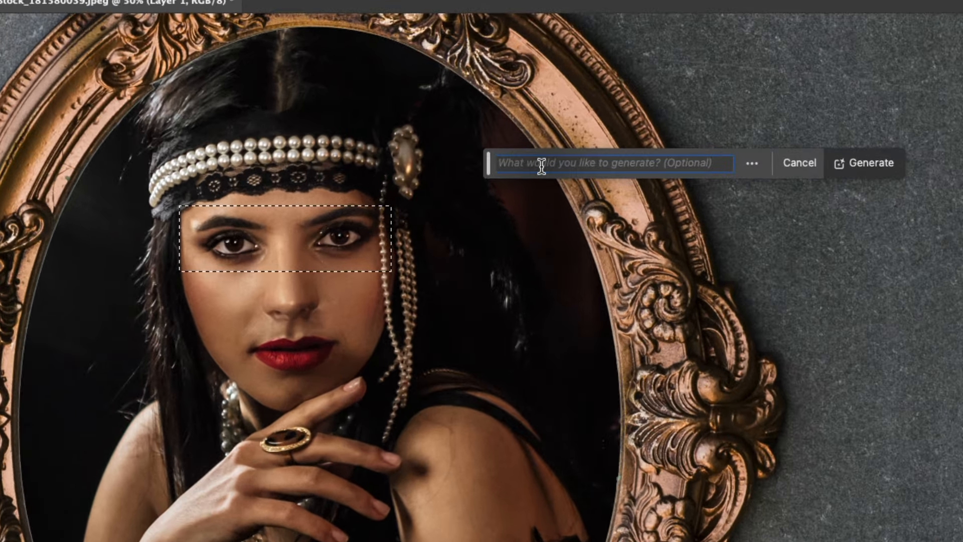
{"action": "type", "text": "Closed Smokey Eyes"}
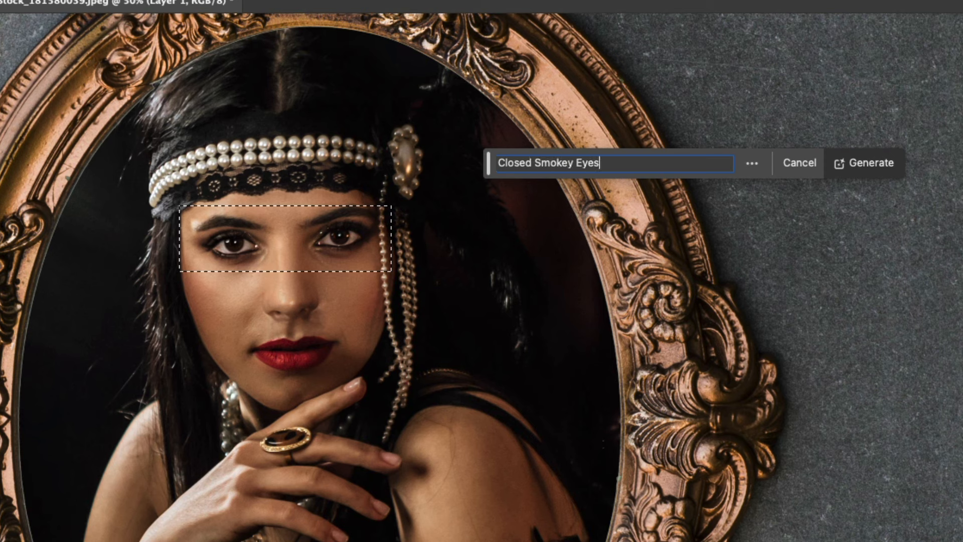
{"action": "left_click", "coordinate": [866, 168]}
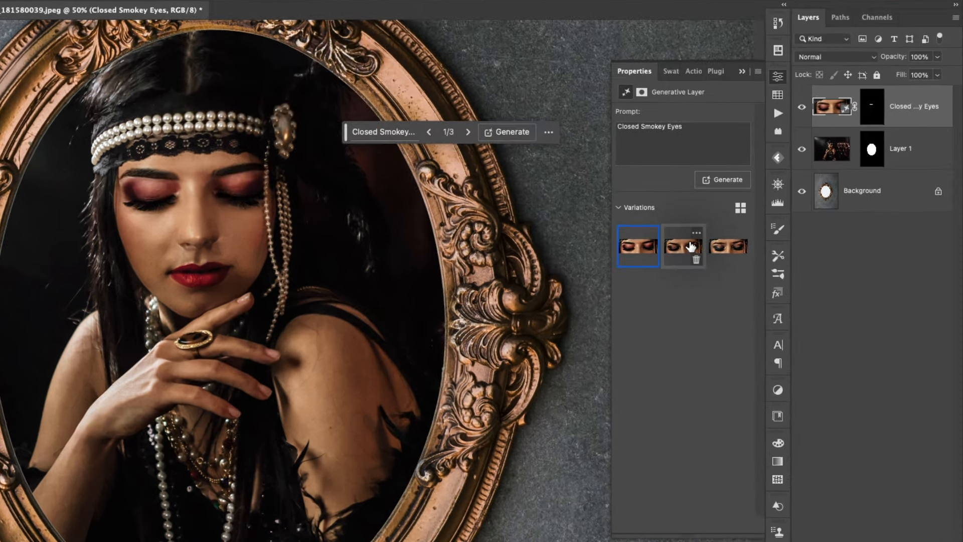
{"action": "left_click", "coordinate": [748, 231]}
{"action": "left_click", "coordinate": [731, 251]}
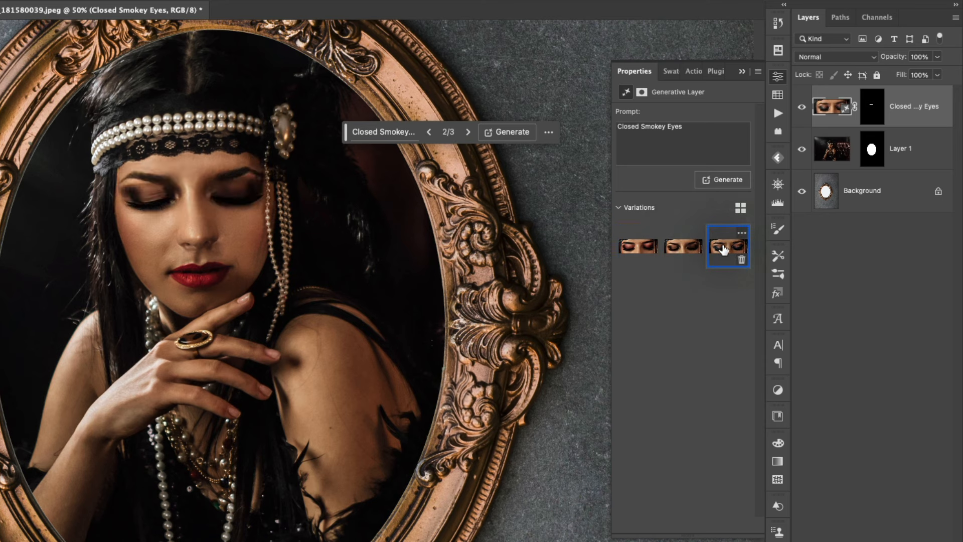
- Compare the three "Closed Smokey Eyes" variations on the woman's face and select the second one
{"action": "left_click", "coordinate": [682, 247]}
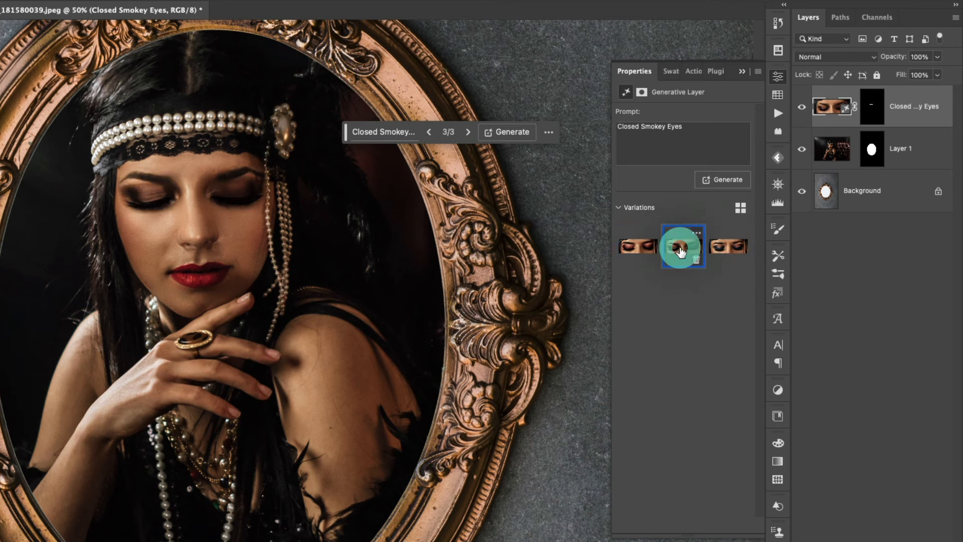
{"action": "left_click", "coordinate": [643, 249]}
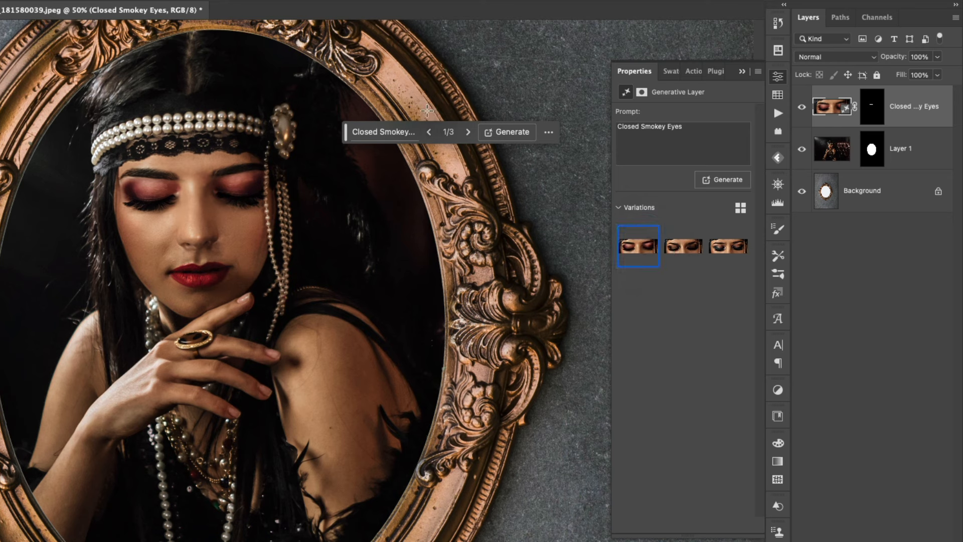
{"action": "left_click", "coordinate": [468, 133]}
{"action": "left_click", "coordinate": [468, 133]}
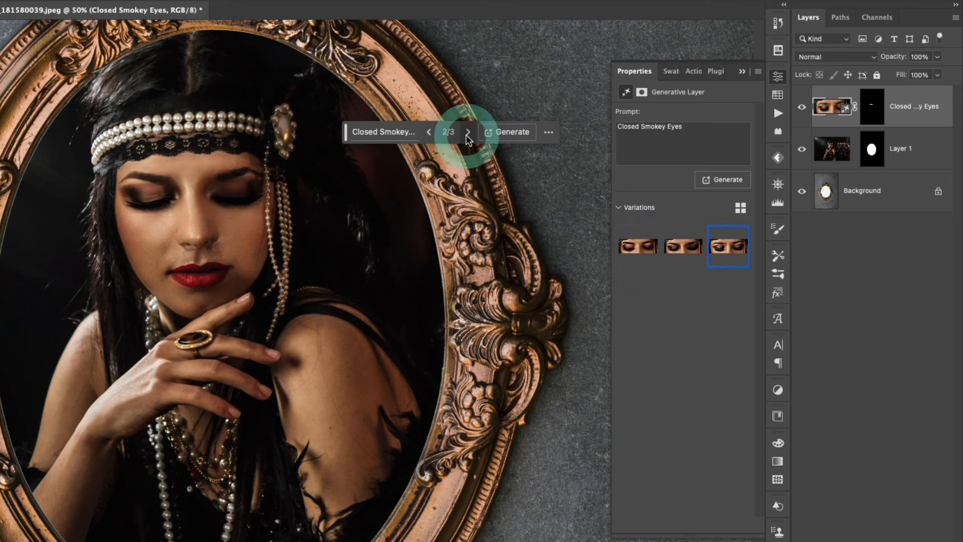
{"action": "left_click", "coordinate": [468, 133]}
{"action": "left_click", "coordinate": [468, 135]}
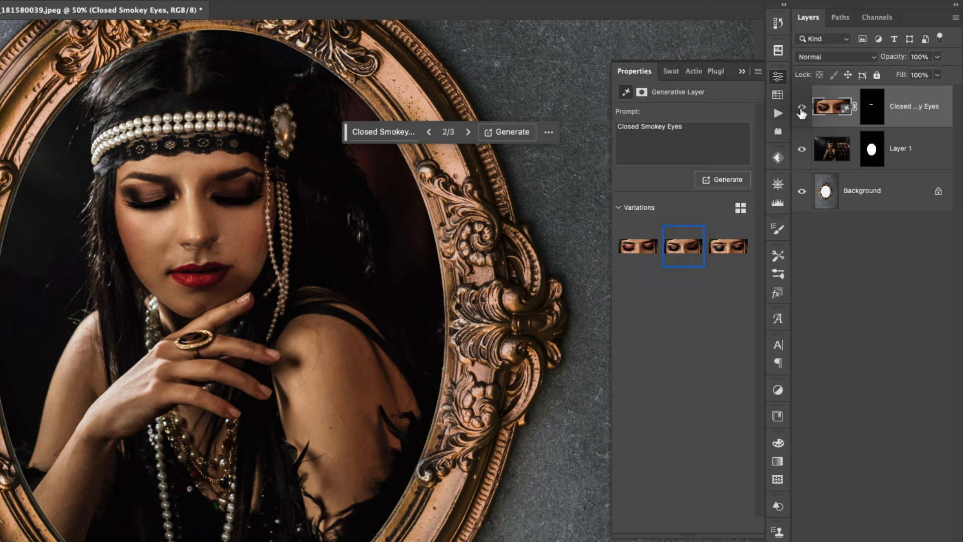
- Compare the smokey-eyes generative layer with the original eyes by repeatedly hiding and showing the layer, leaving it visible
{"action": "left_click", "coordinate": [801, 108]}
{"action": "left_click", "coordinate": [802, 108]}
{"action": "left_click", "coordinate": [802, 109]}
{"action": "left_click", "coordinate": [802, 108]}
{"action": "left_click", "coordinate": [801, 108]}
{"action": "left_click", "coordinate": [802, 108]}
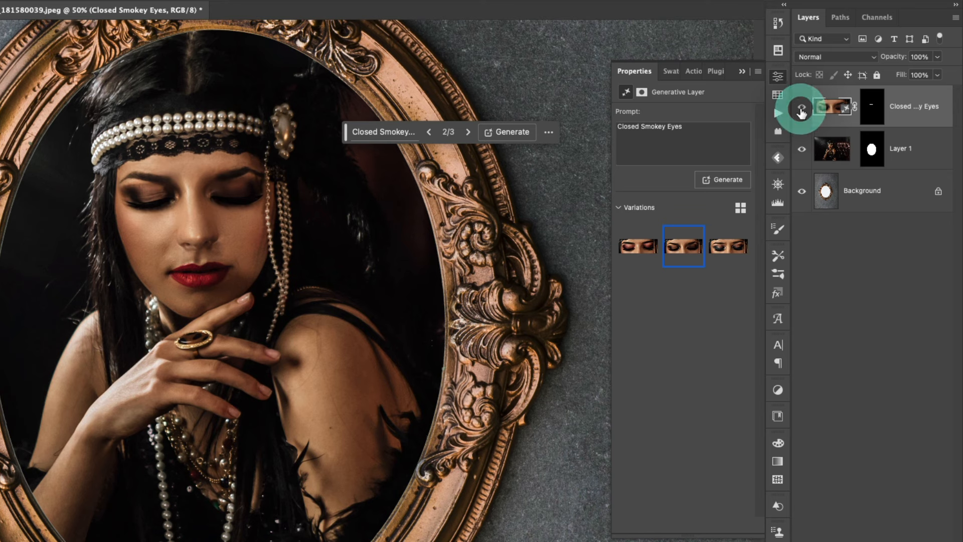
{"action": "left_click", "coordinate": [802, 109]}
{"action": "left_click", "coordinate": [801, 109]}
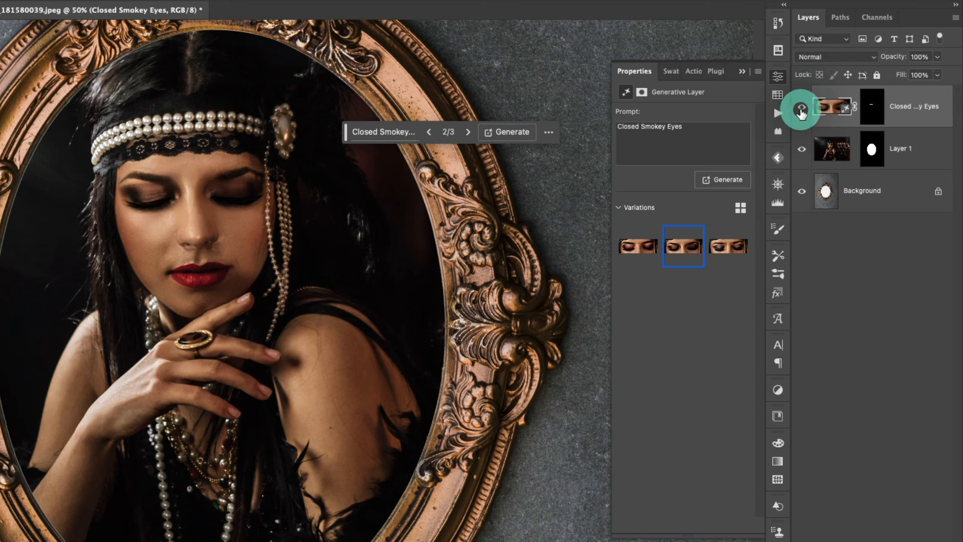
{"action": "left_click", "coordinate": [801, 109]}
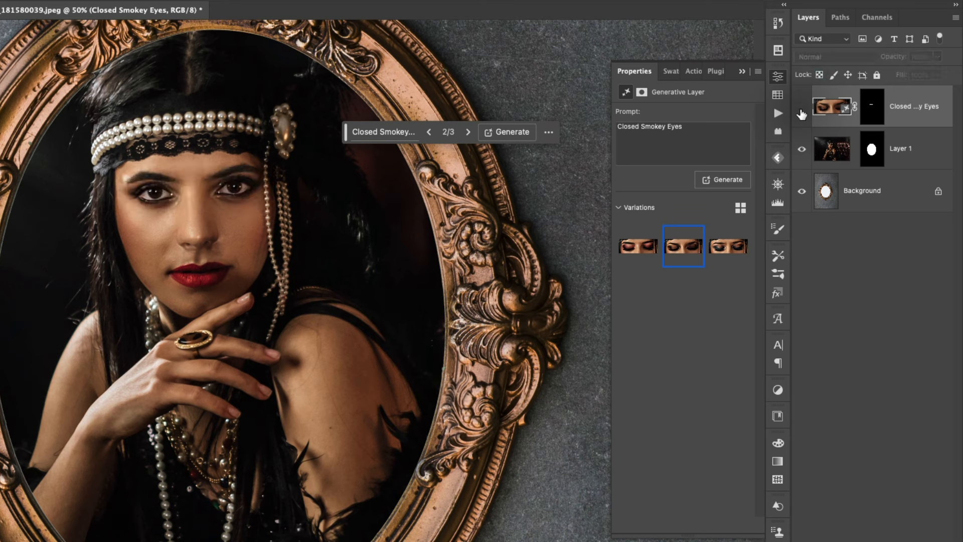
{"action": "left_click", "coordinate": [802, 111]}
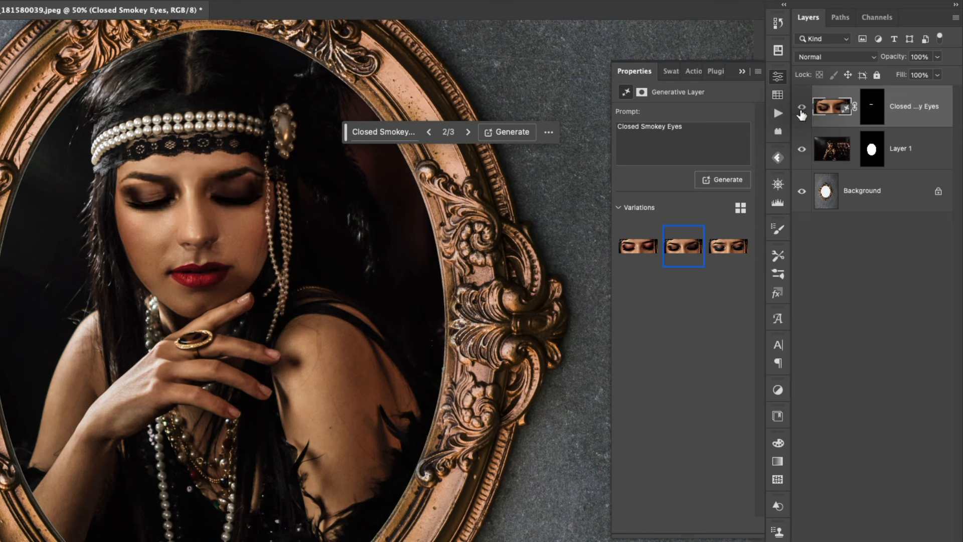
- Shorten the generative layer's prompt to "Closed Eyes" and generate new variations
{"action": "left_click", "coordinate": [660, 135]}
{"action": "left_click", "coordinate": [666, 124]}
{"action": "left_click_drag", "start_coordinate": [666, 125], "coordinate": [640, 126]}
{"action": "key", "text": "BackSpace"}
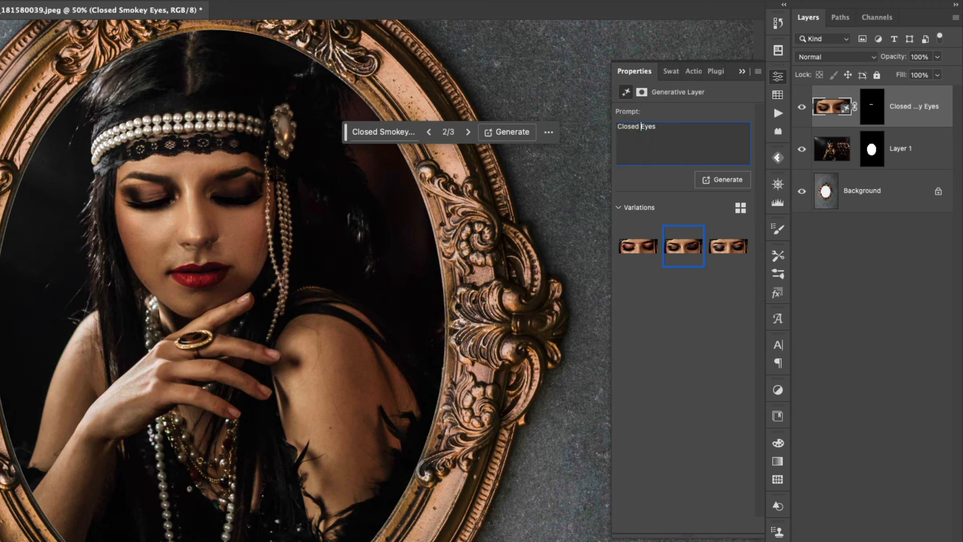
{"action": "left_click", "coordinate": [728, 179]}
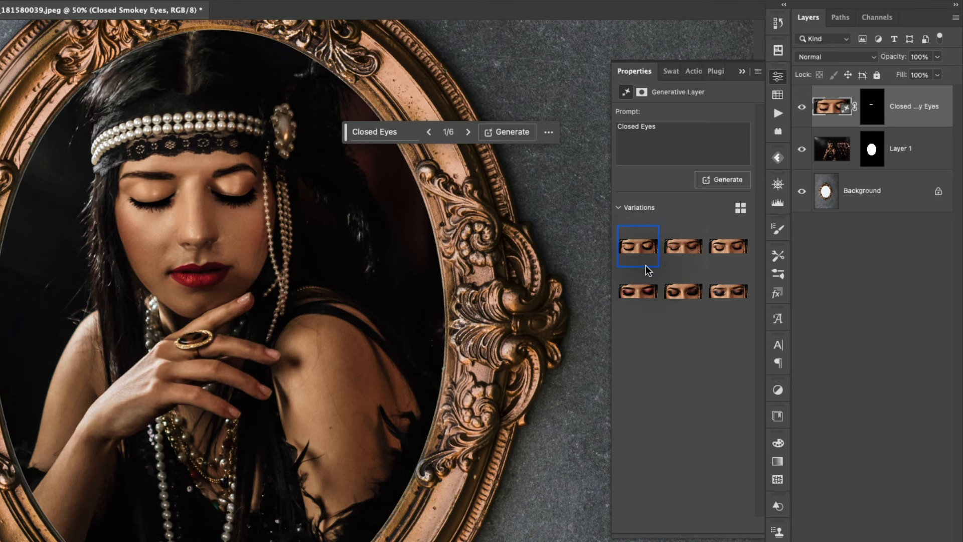
- Check the generative layer's mask, return to its image, compare the variations, and choose the third "Closed Eyes" result
{"action": "left_click", "coordinate": [875, 120]}
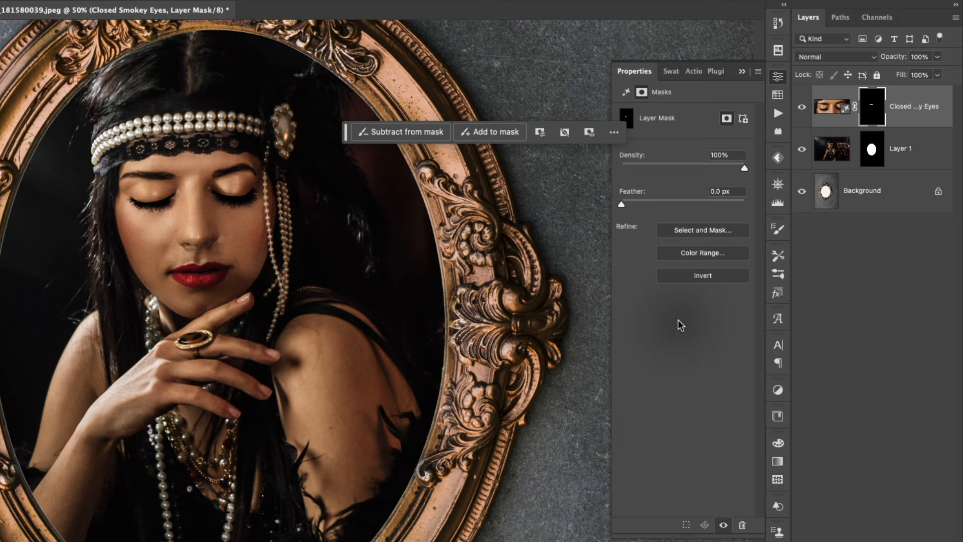
{"action": "left_click", "coordinate": [834, 108]}
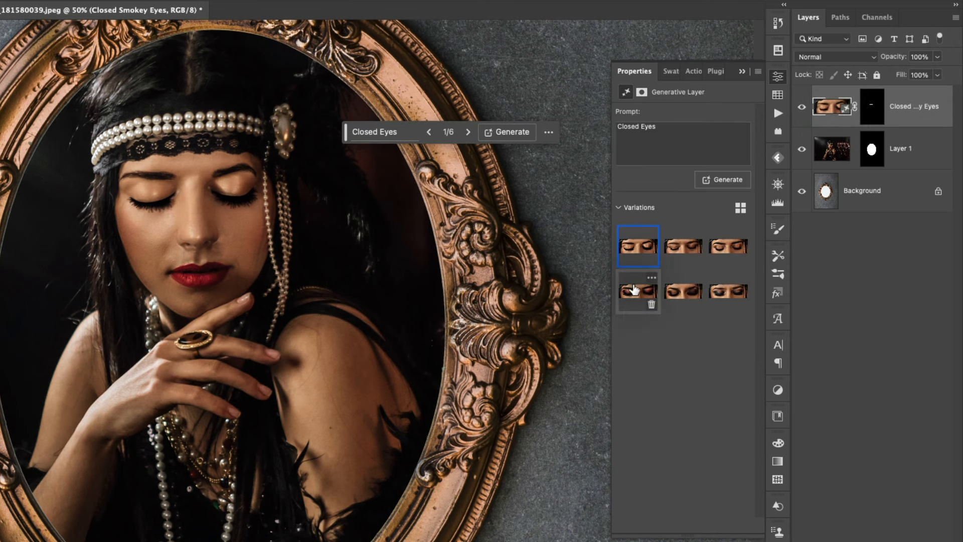
{"action": "left_click", "coordinate": [634, 290]}
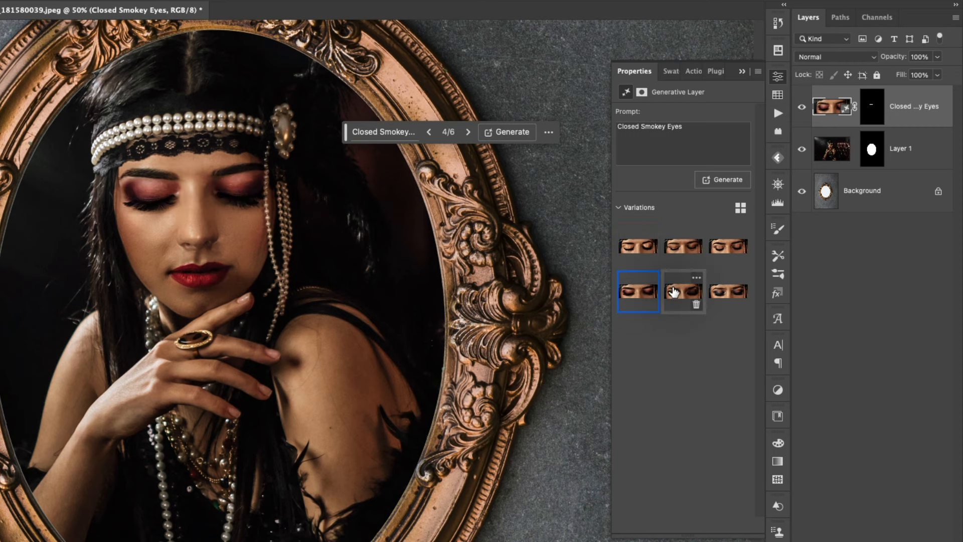
{"action": "left_click", "coordinate": [683, 246]}
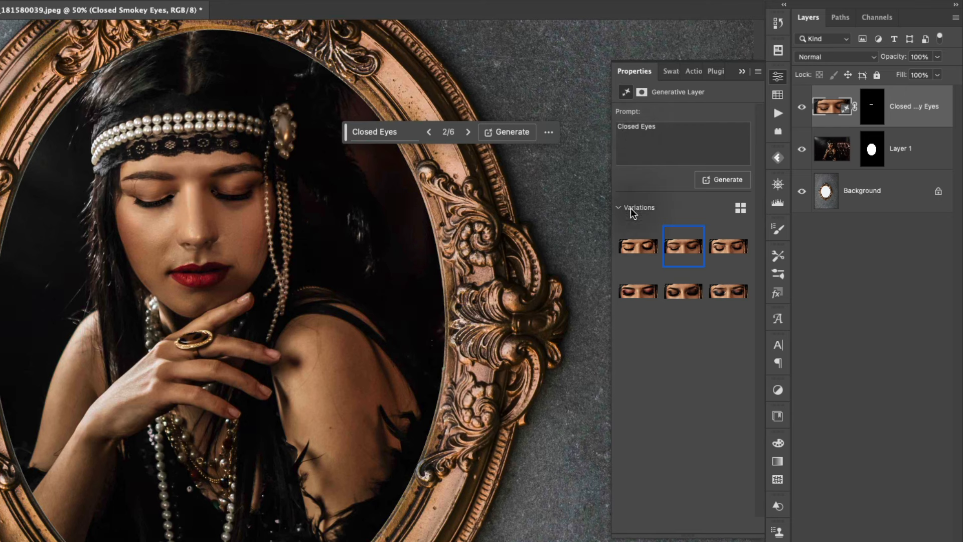
{"action": "mouse_move", "coordinate": [623, 237]}
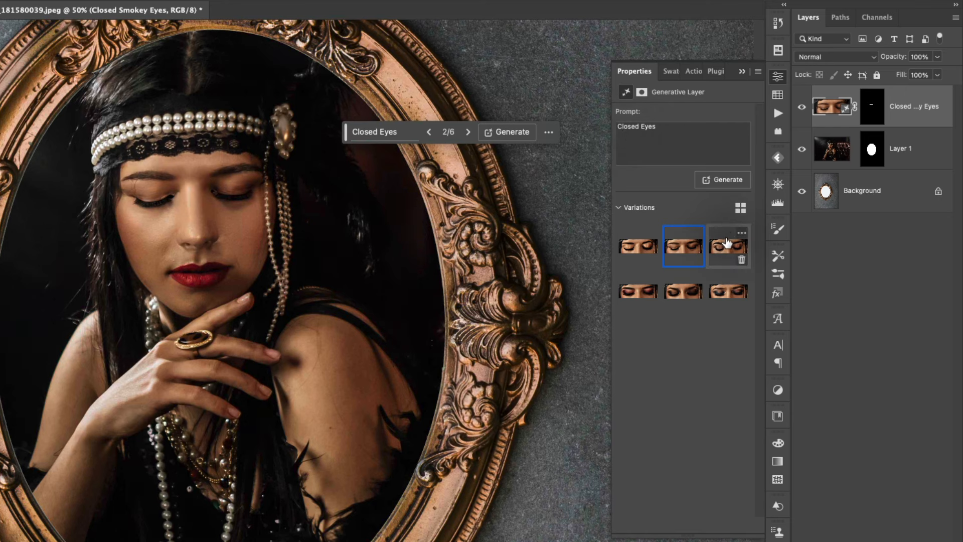
{"action": "left_click", "coordinate": [727, 243]}
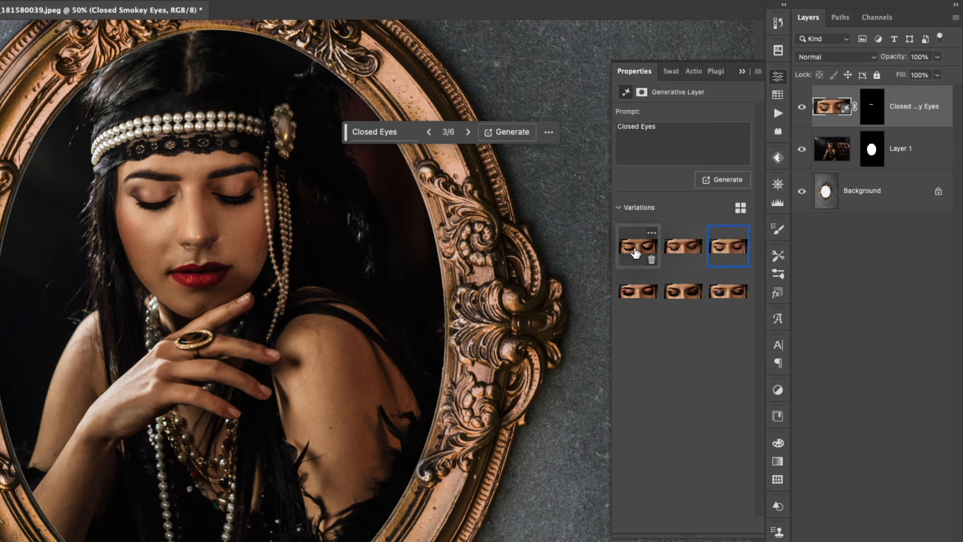
{"action": "left_click", "coordinate": [636, 248]}
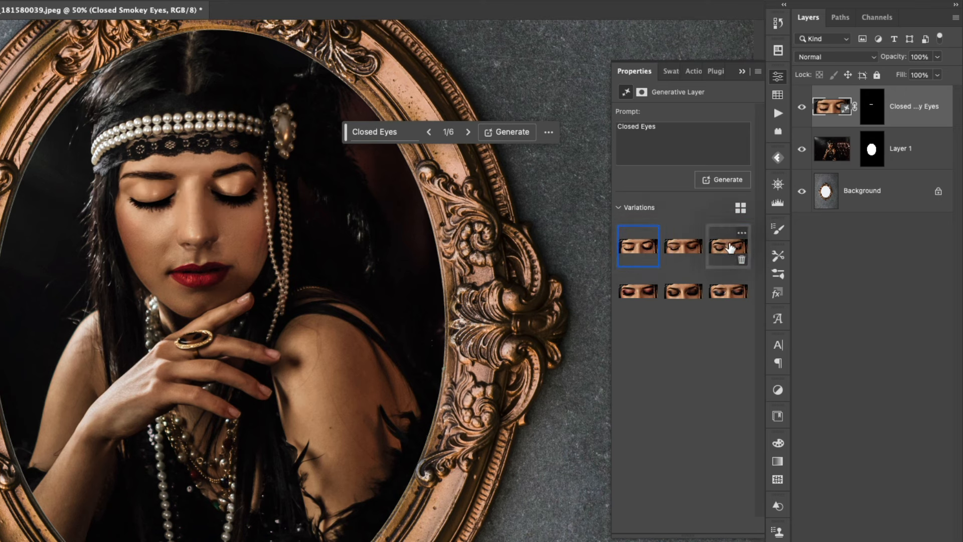
{"action": "left_click", "coordinate": [725, 246]}
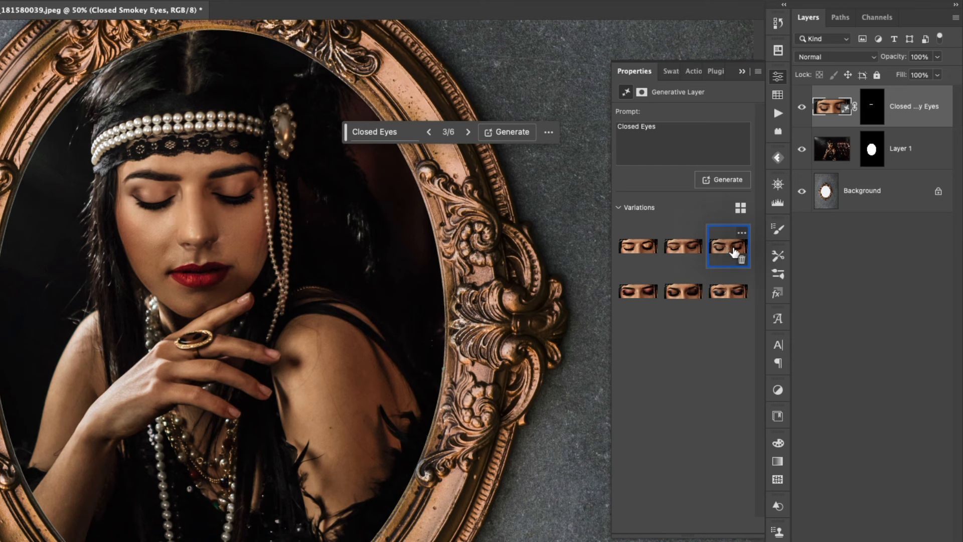
- Compare the chosen "Closed Eyes" variation with the original open eyes by toggling the generative layer's visibility, leaving it shown
{"action": "left_click", "coordinate": [800, 107]}
{"action": "left_click", "coordinate": [801, 106]}
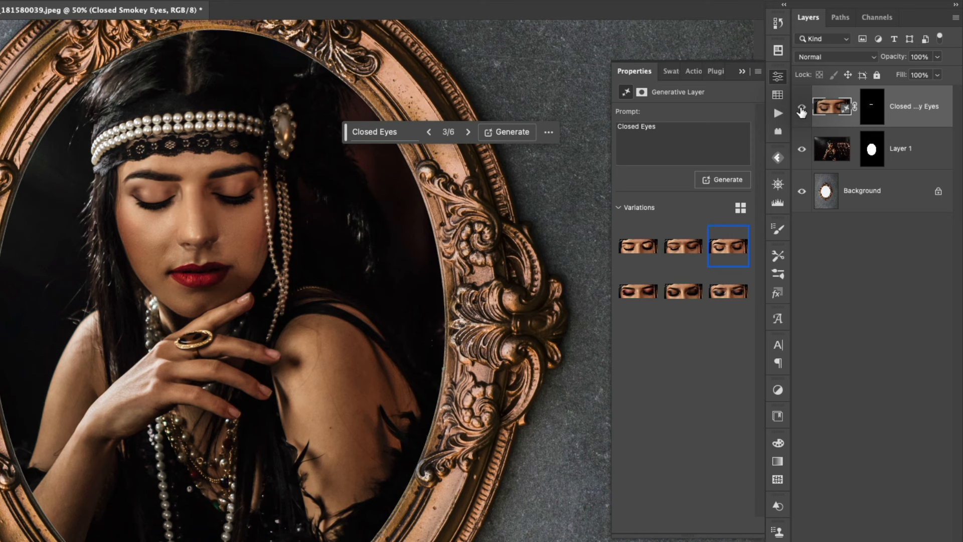
{"action": "left_click", "coordinate": [801, 109]}
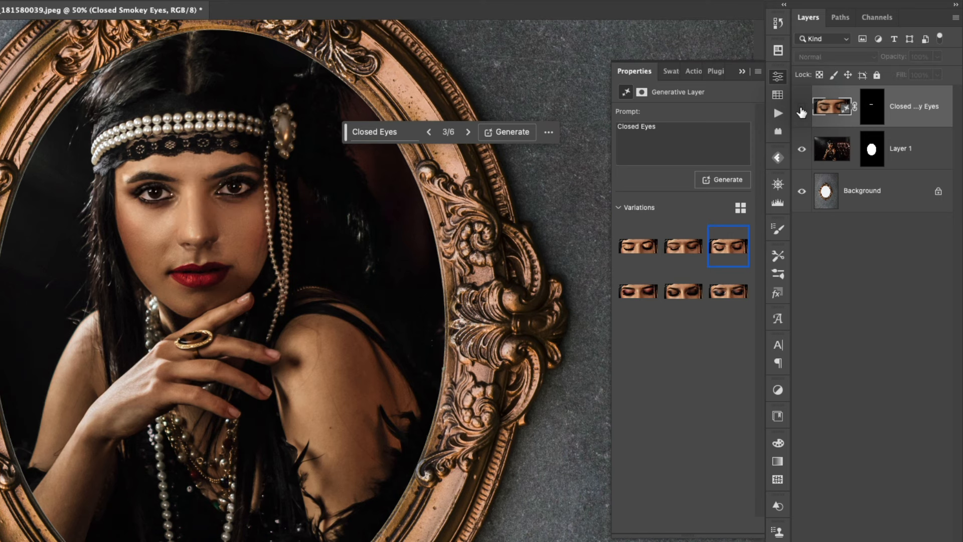
{"action": "left_click", "coordinate": [801, 108]}
{"action": "left_click", "coordinate": [801, 109]}
{"action": "left_click", "coordinate": [802, 108]}
{"action": "left_click", "coordinate": [801, 109]}
{"action": "left_click", "coordinate": [801, 108]}
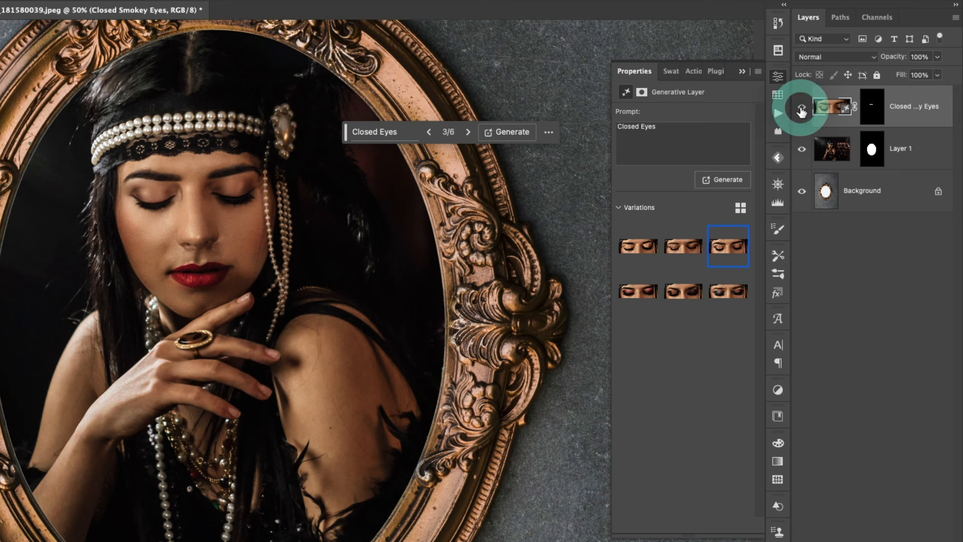
{"action": "left_click", "coordinate": [802, 109]}
{"action": "left_click", "coordinate": [801, 109]}
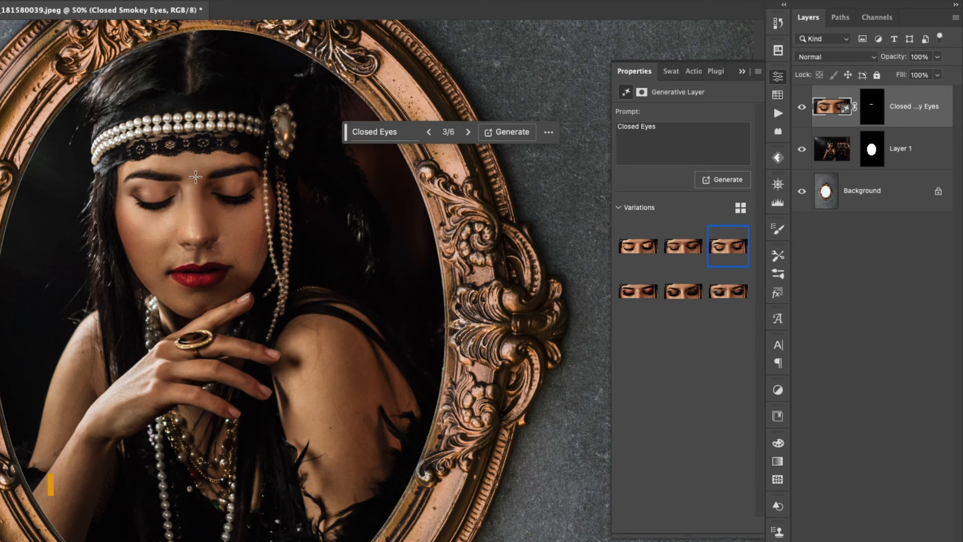
- Move the Contextual Task Bar off the enlarged portrait to the area above the canvas
{"action": "key", "text": "ctrl+plus"}
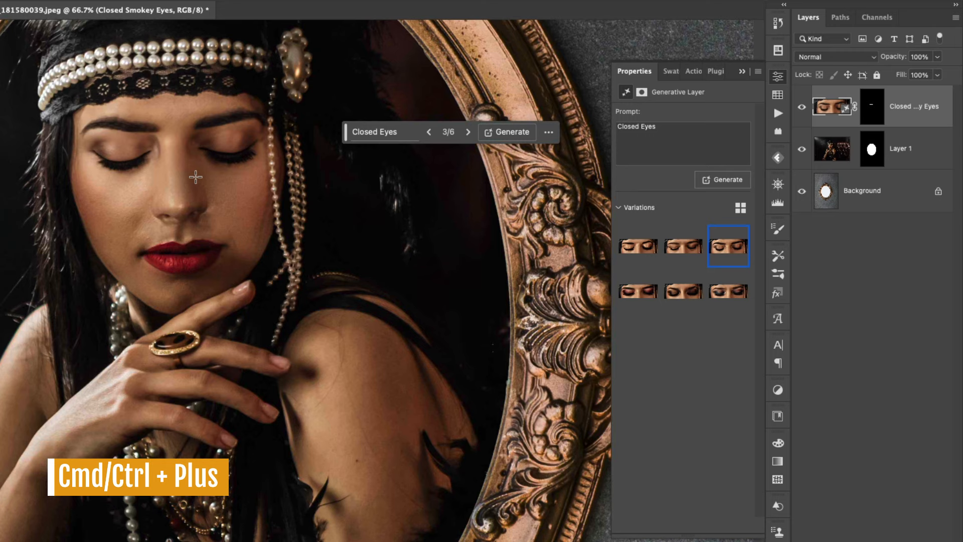
{"action": "key", "text": "ctrl+plus"}
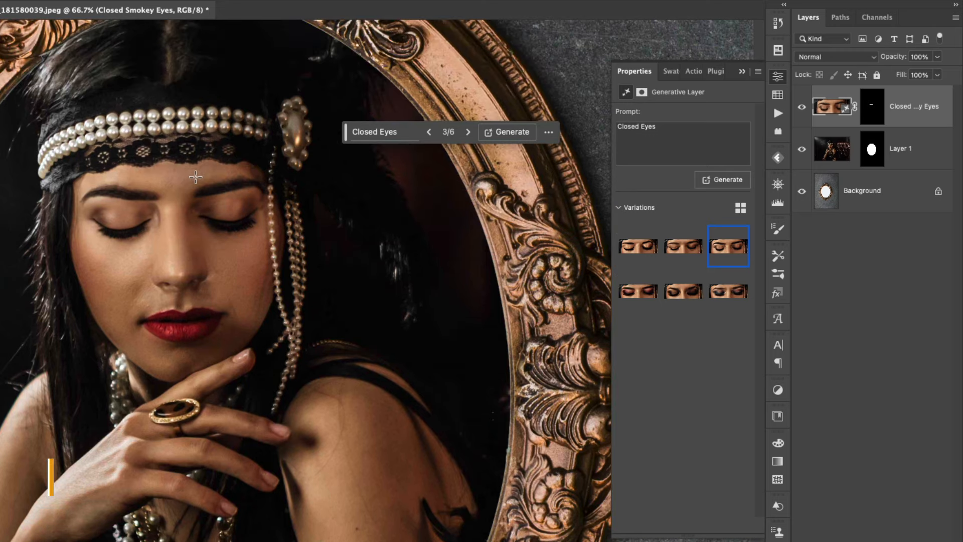
{"action": "scroll", "coordinate": [201, 183], "scroll_direction": "up", "scroll_amount": 5}
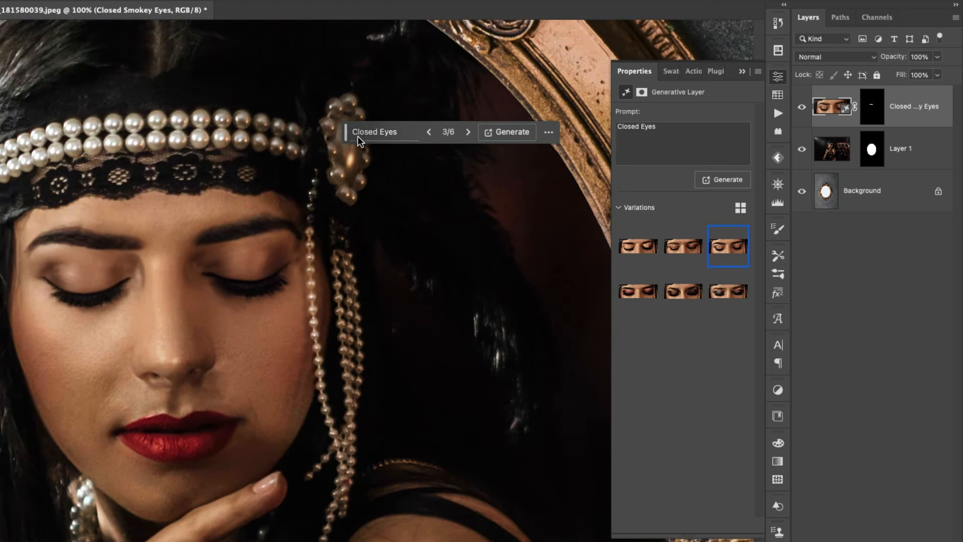
{"action": "left_click_drag", "start_coordinate": [346, 132], "coordinate": [308, 56]}
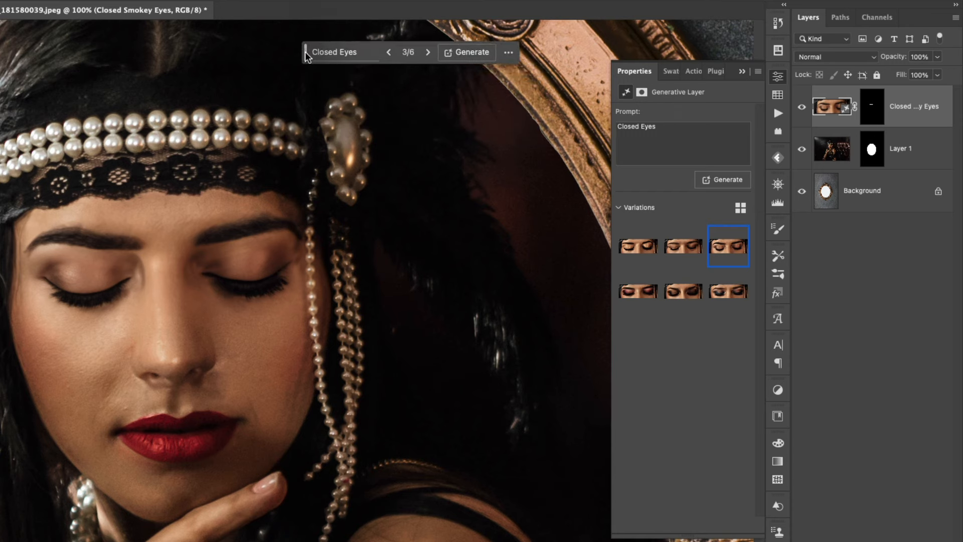
{"action": "left_click", "coordinate": [510, 53]}
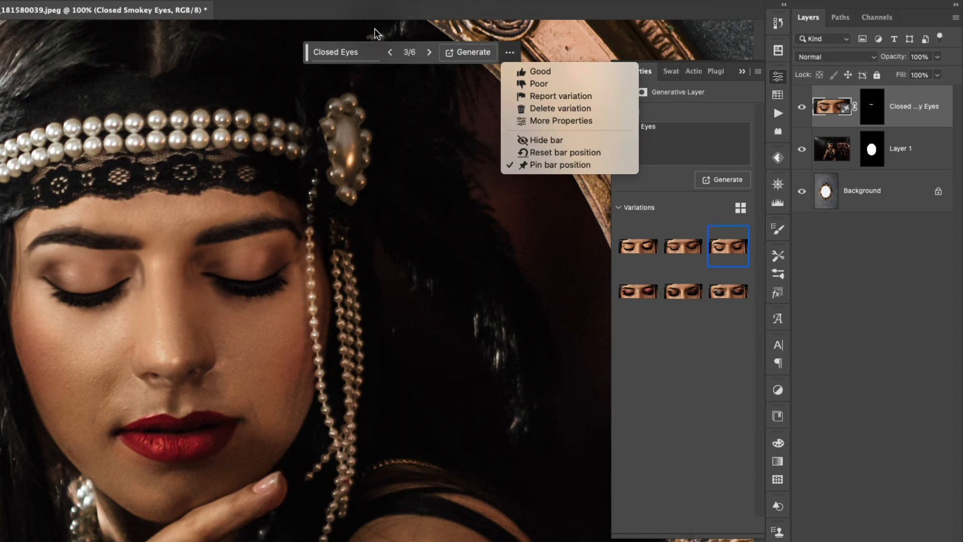
{"action": "left_click", "coordinate": [307, 57]}
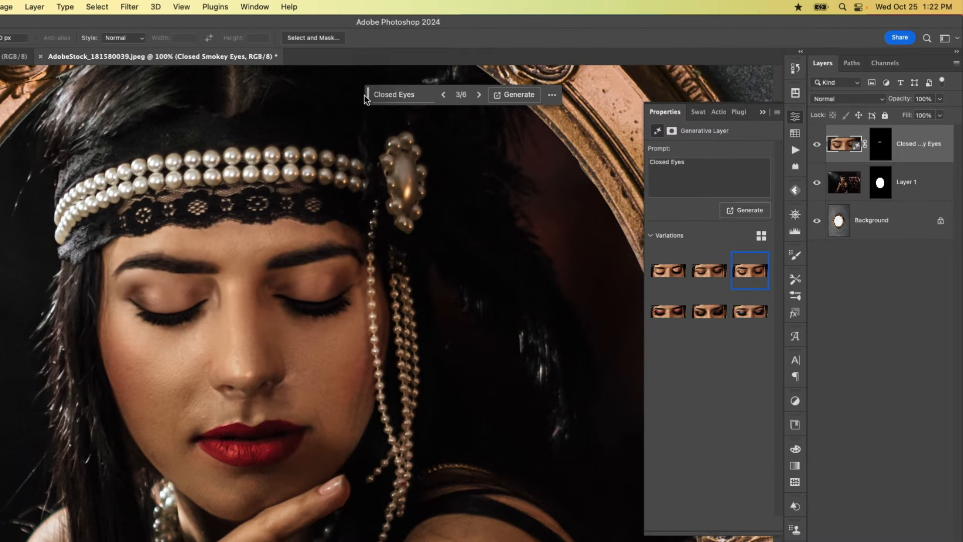
{"action": "left_click_drag", "start_coordinate": [350, 83], "coordinate": [477, 33]}
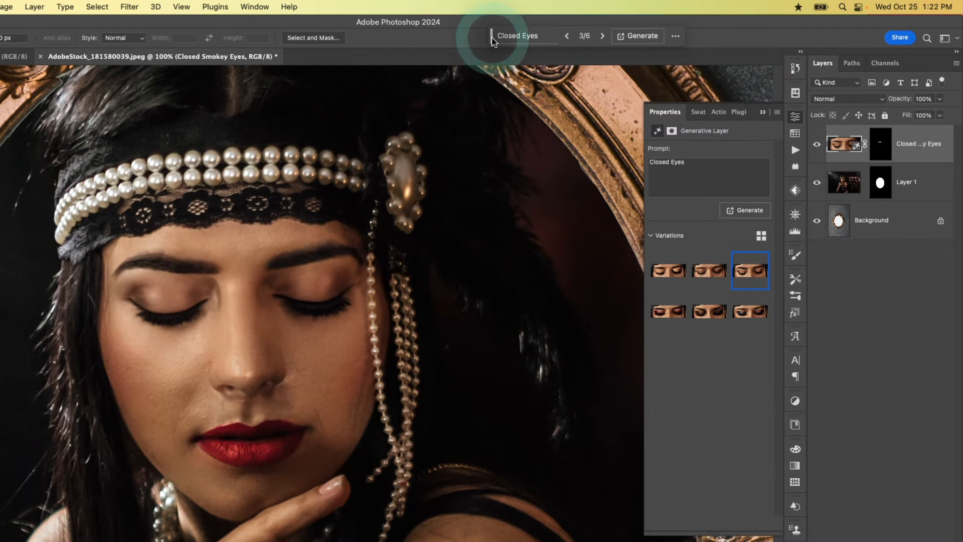
- Examine the Contextual Task Bar's hide, reset and pin options and the setting that controls whether it is displayed
{"action": "left_click", "coordinate": [678, 35]}
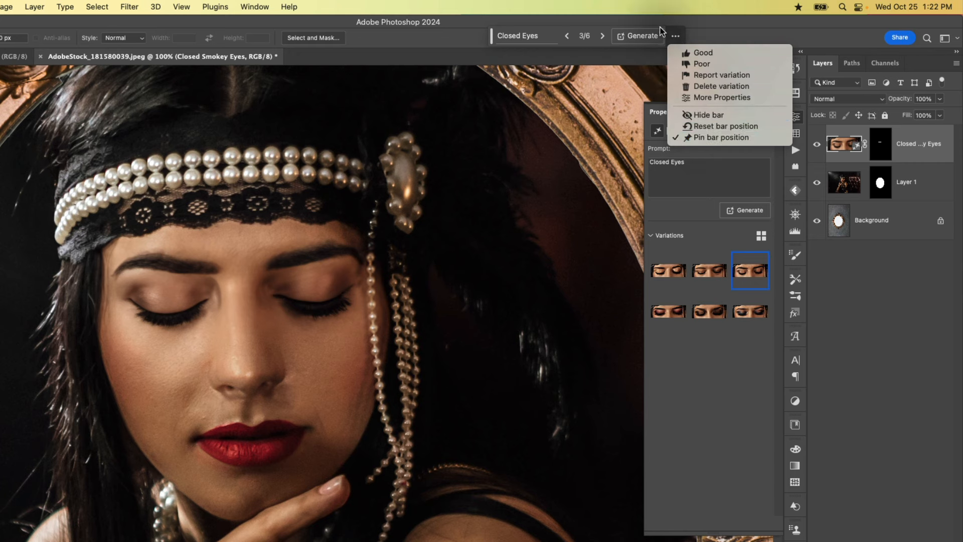
{"action": "left_click", "coordinate": [769, 38]}
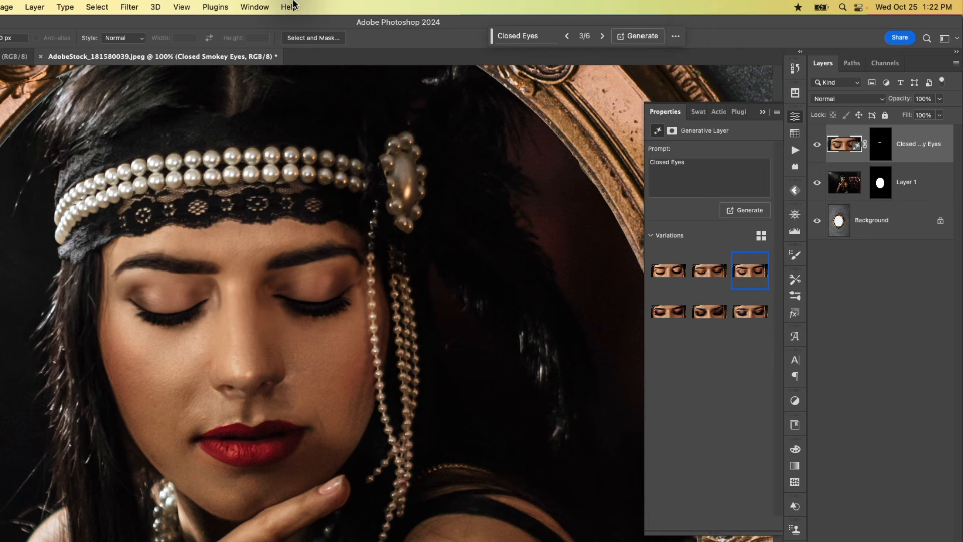
{"action": "left_click", "coordinate": [264, 8]}
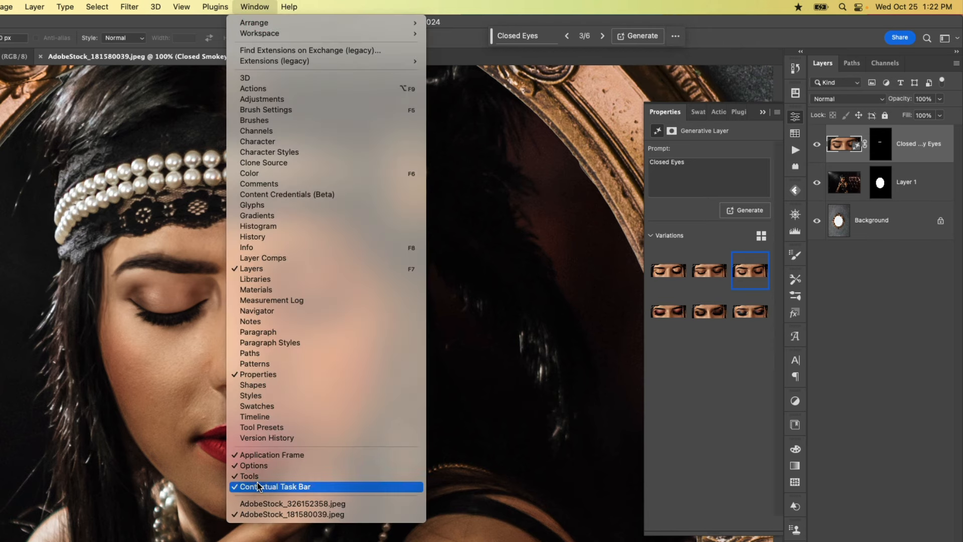
{"action": "left_click", "coordinate": [749, 39]}
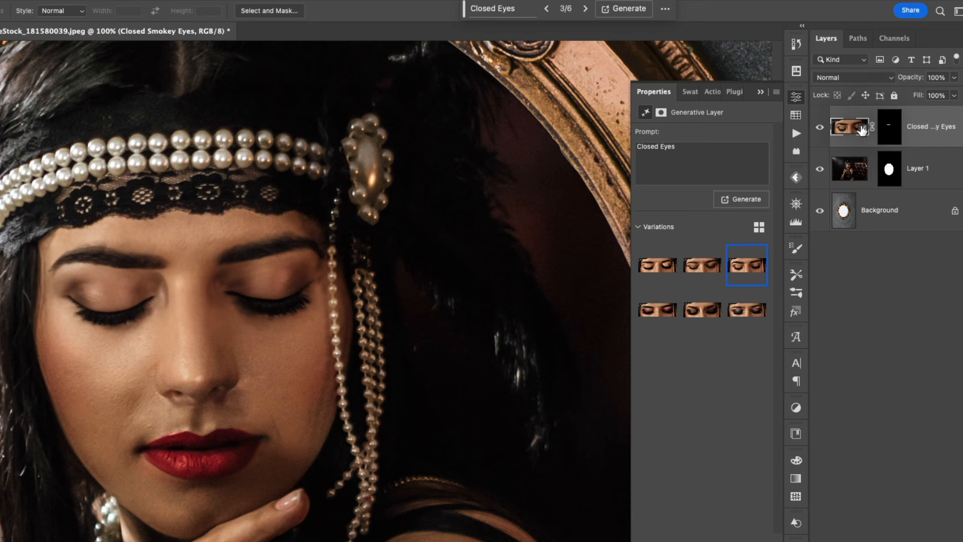
- Toggle the generative layer's visibility to check how the closed eyes sit against the original eyes, leaving the layer shown
{"action": "left_click", "coordinate": [820, 128]}
{"action": "left_click", "coordinate": [819, 128]}
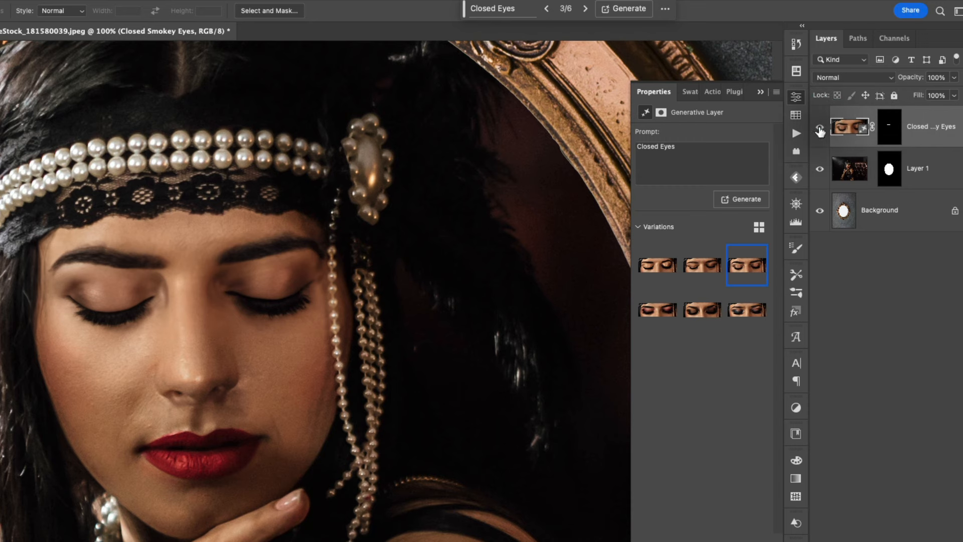
{"action": "left_click", "coordinate": [819, 129]}
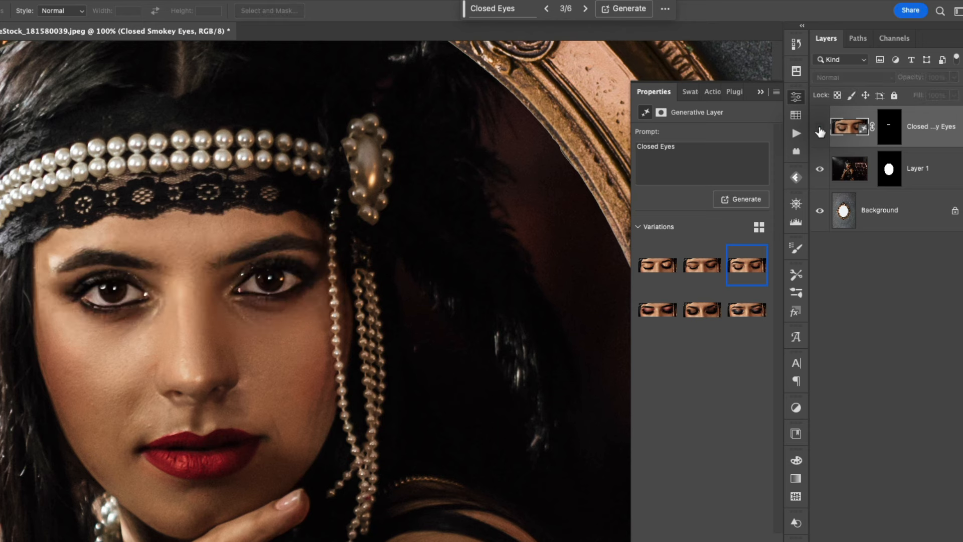
{"action": "left_click", "coordinate": [819, 129]}
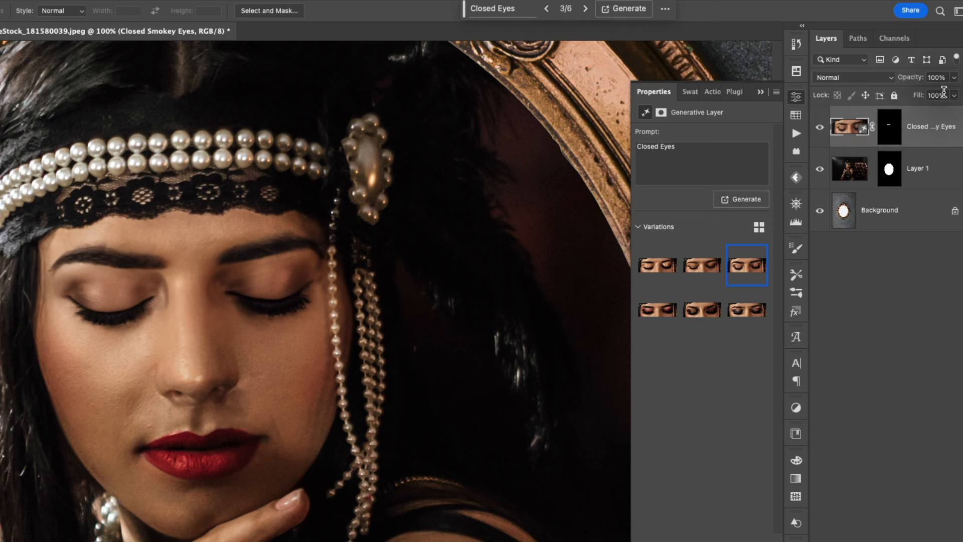
- Lower the generative layer's opacity to 47% and shift it slightly over the portrait's original eyes
{"action": "left_click", "coordinate": [955, 79]}
{"action": "left_click_drag", "start_coordinate": [953, 93], "coordinate": [922, 95]}
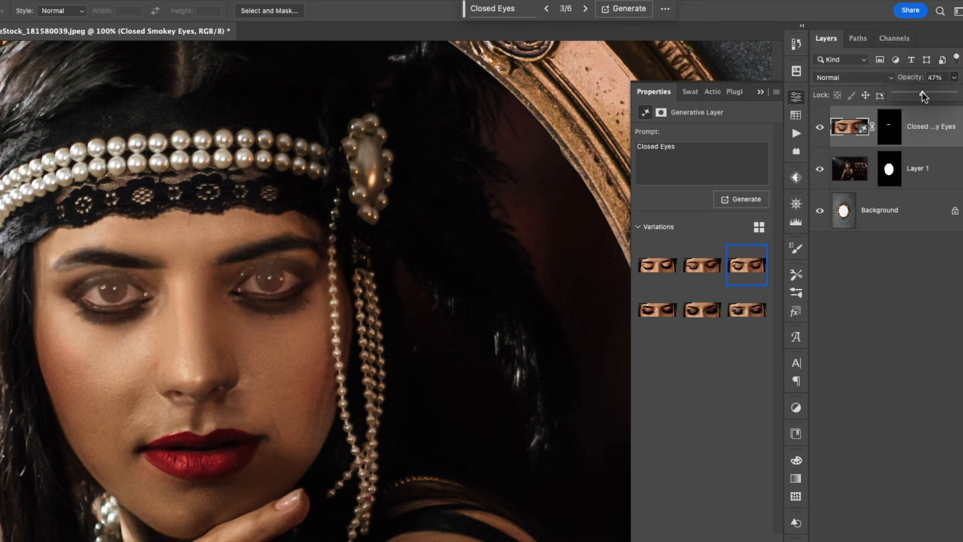
{"action": "key", "text": "v"}
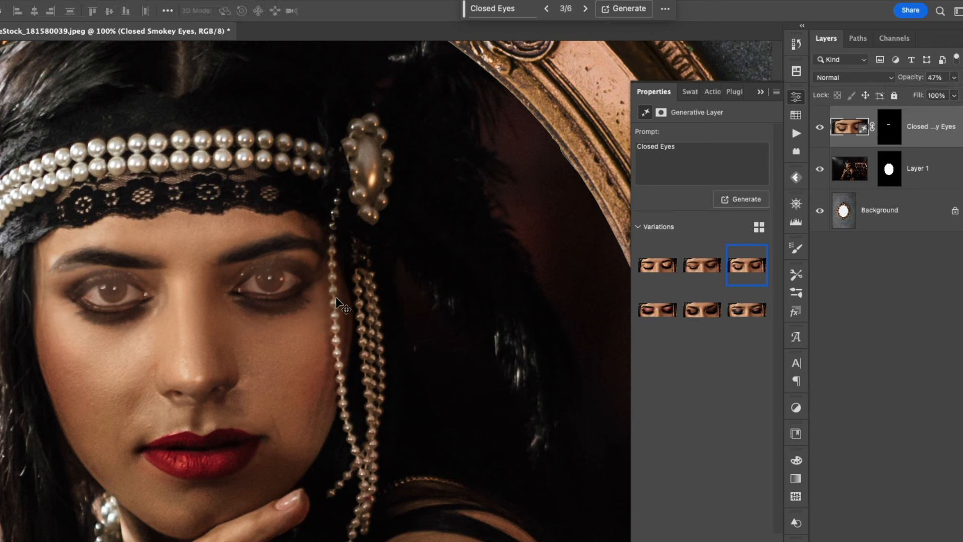
{"action": "left_click_drag", "start_coordinate": [324, 314], "coordinate": [323, 314]}
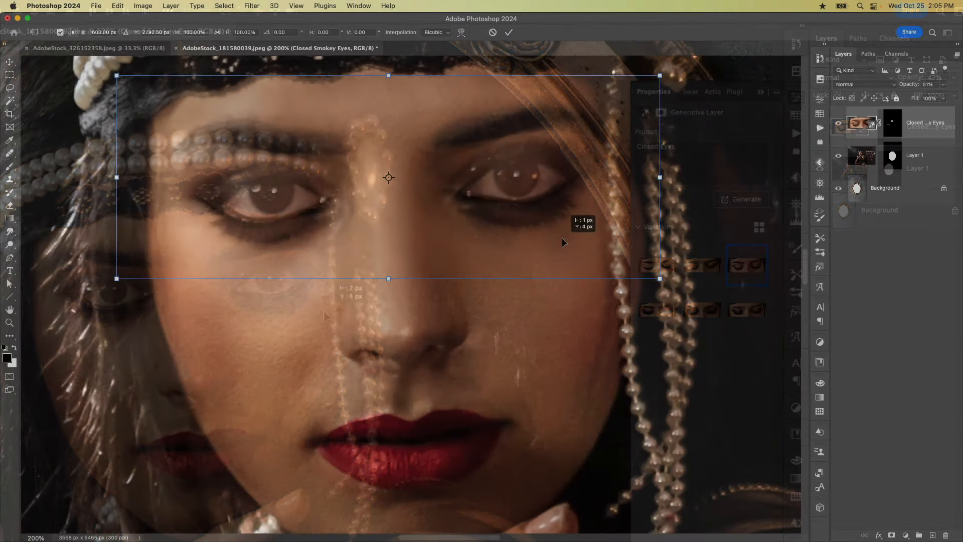
- Align the closed eyes with the original lower lash lines, accept the transform, and restore the layer's opacity to 100%
{"action": "left_click_drag", "start_coordinate": [564, 242], "coordinate": [564, 240]}
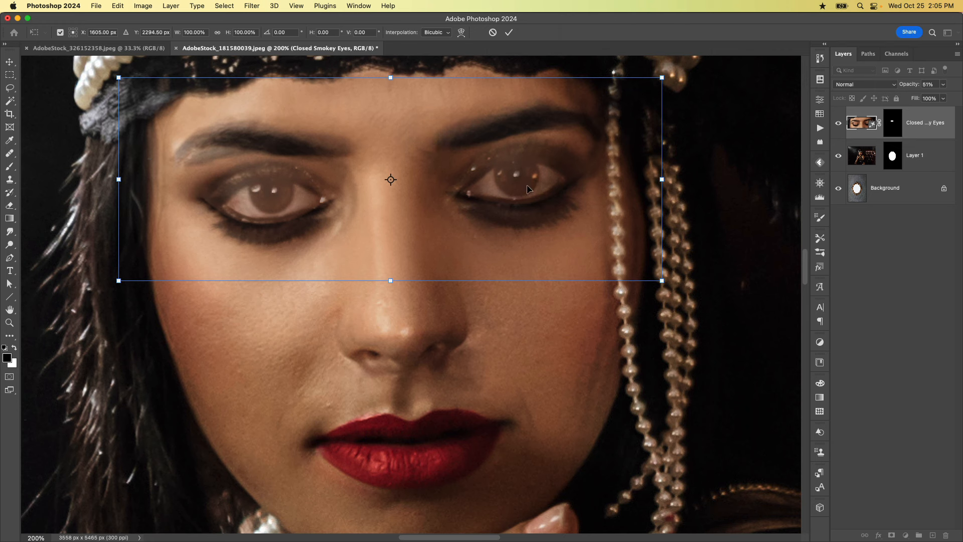
{"action": "left_click_drag", "start_coordinate": [527, 189], "coordinate": [527, 196]}
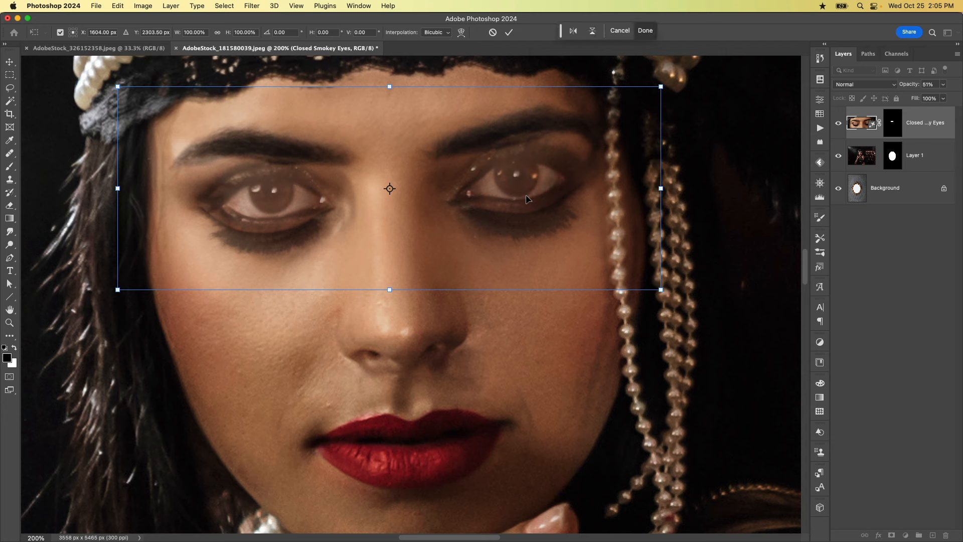
{"action": "left_click_drag", "start_coordinate": [527, 198], "coordinate": [526, 187]}
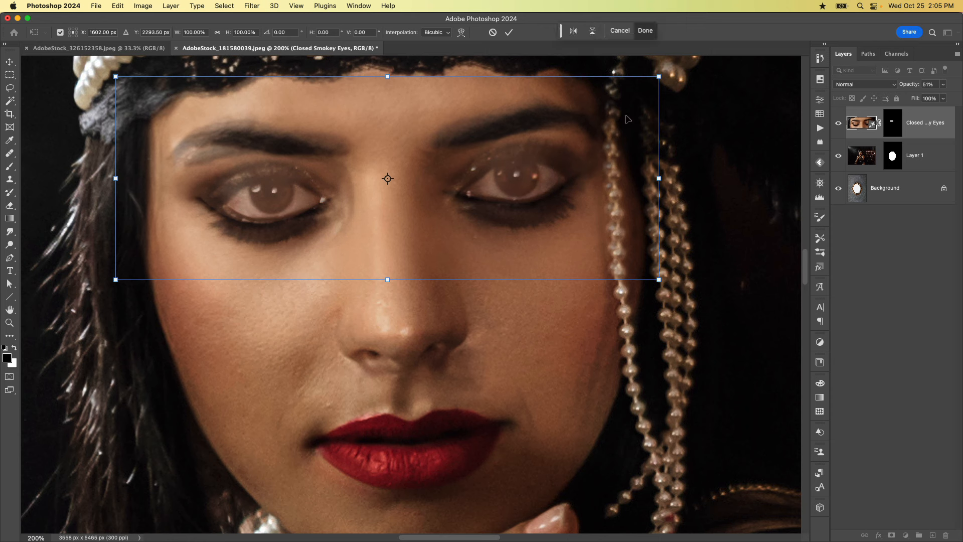
{"action": "left_click", "coordinate": [507, 33]}
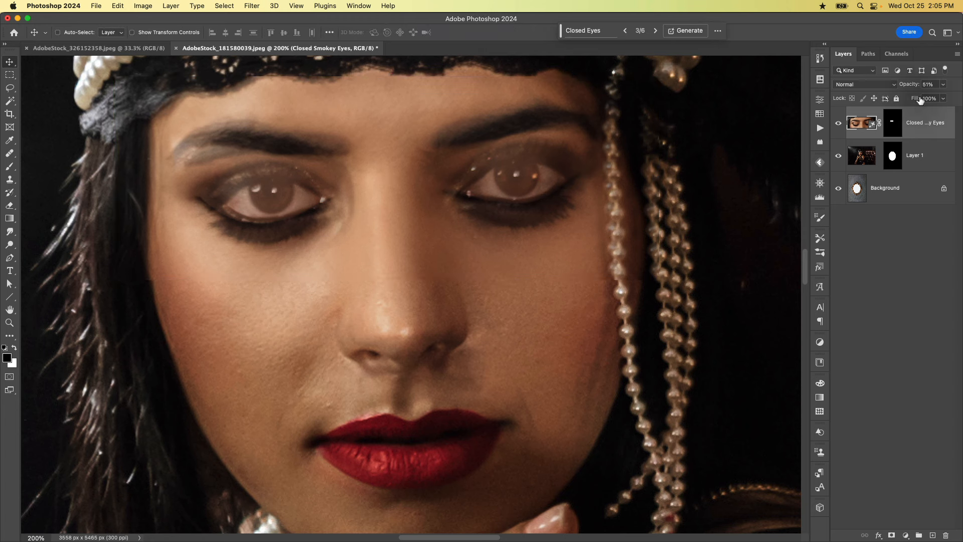
{"action": "left_click", "coordinate": [945, 86]}
{"action": "left_click_drag", "start_coordinate": [932, 98], "coordinate": [960, 99]}
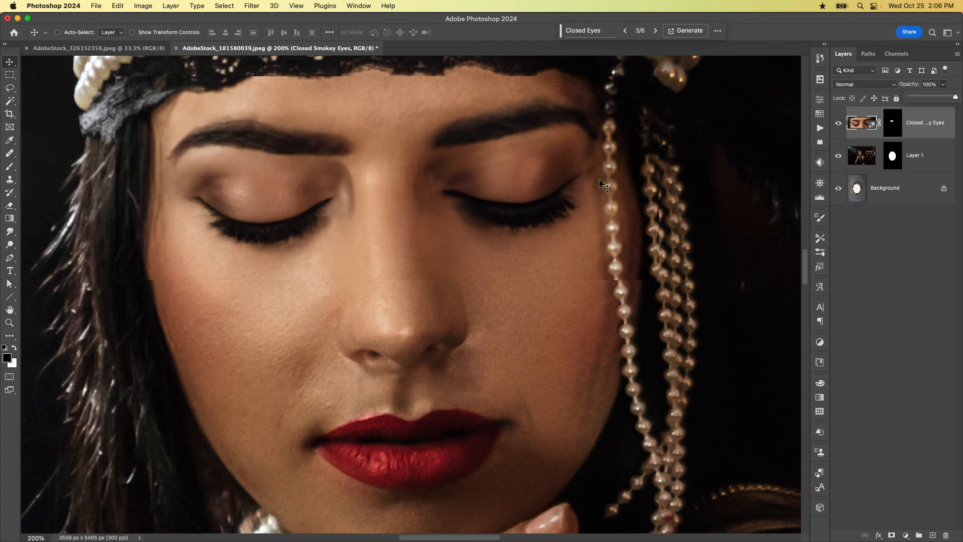
- Target the generative layer's mask and prepare a soft 30 px brush at 0% hardness with black as the painting colour
{"action": "left_click", "coordinate": [893, 123]}
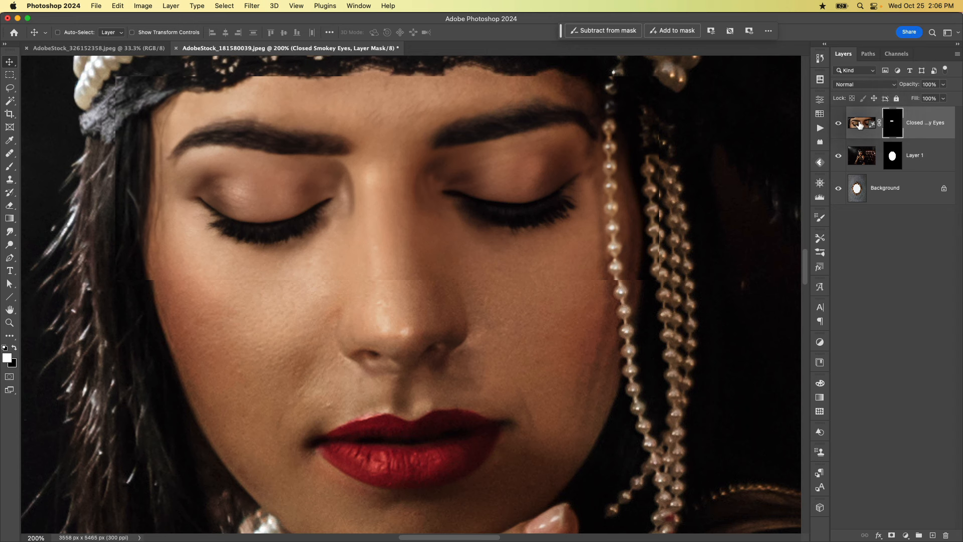
{"action": "key", "text": "b"}
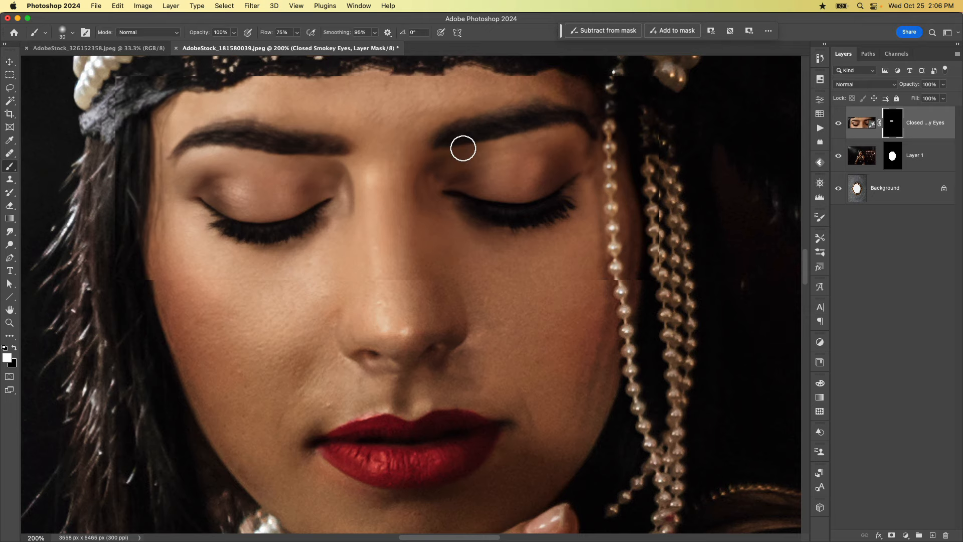
{"action": "key", "text": "super+minus"}
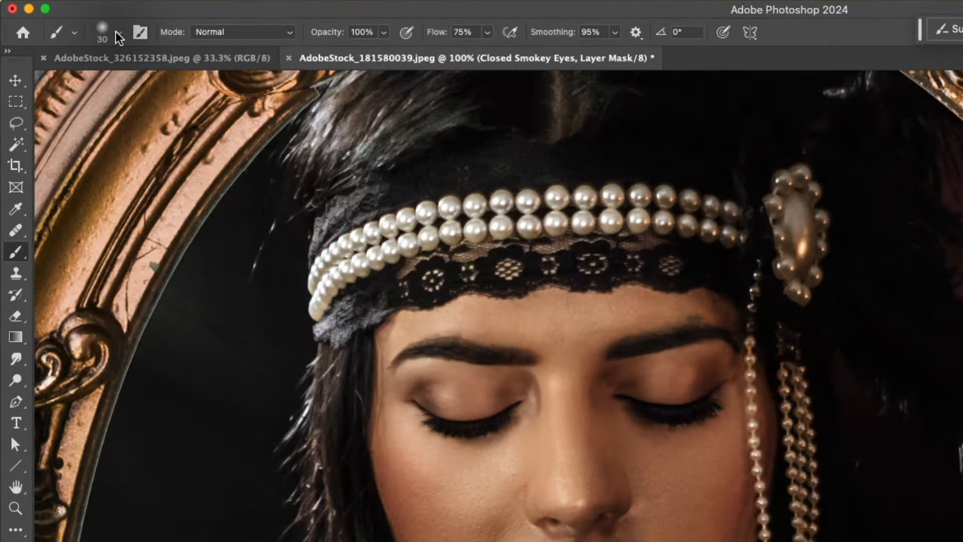
{"action": "left_click", "coordinate": [118, 35]}
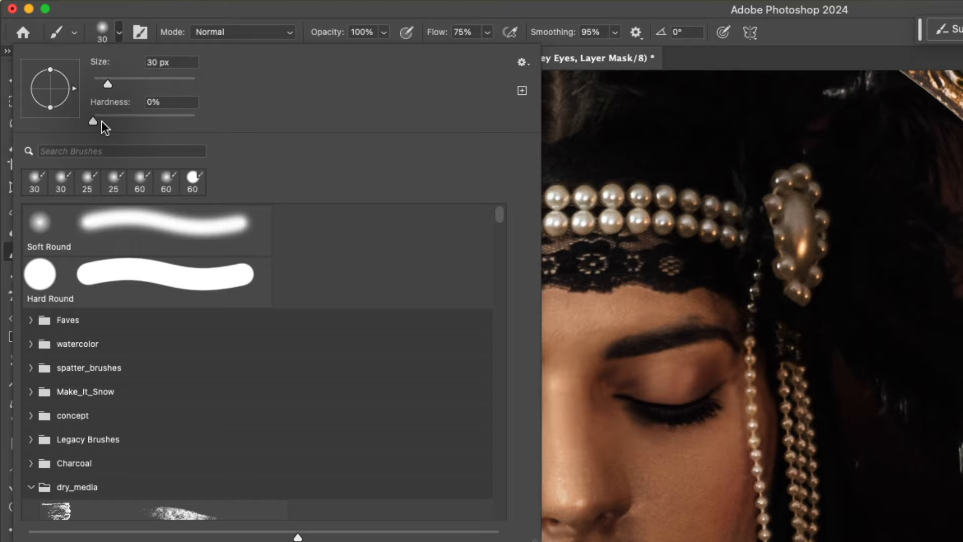
{"action": "left_click", "coordinate": [175, 12]}
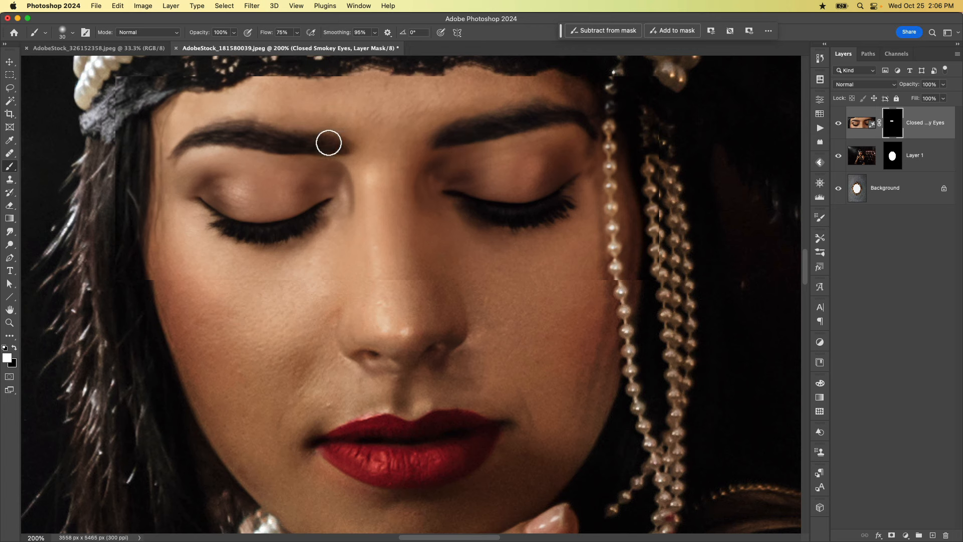
{"action": "mouse_move", "coordinate": [215, 122]}
{"action": "left_mouse_down"}
{"action": "mouse_move", "coordinate": [184, 136]}
{"action": "mouse_move", "coordinate": [167, 162]}
{"action": "mouse_move", "coordinate": [214, 130]}
{"action": "mouse_move", "coordinate": [383, 149]}
{"action": "mouse_move", "coordinate": [327, 156]}
{"action": "mouse_move", "coordinate": [256, 135]}
{"action": "mouse_move", "coordinate": [201, 143]}
{"action": "left_mouse_up"}
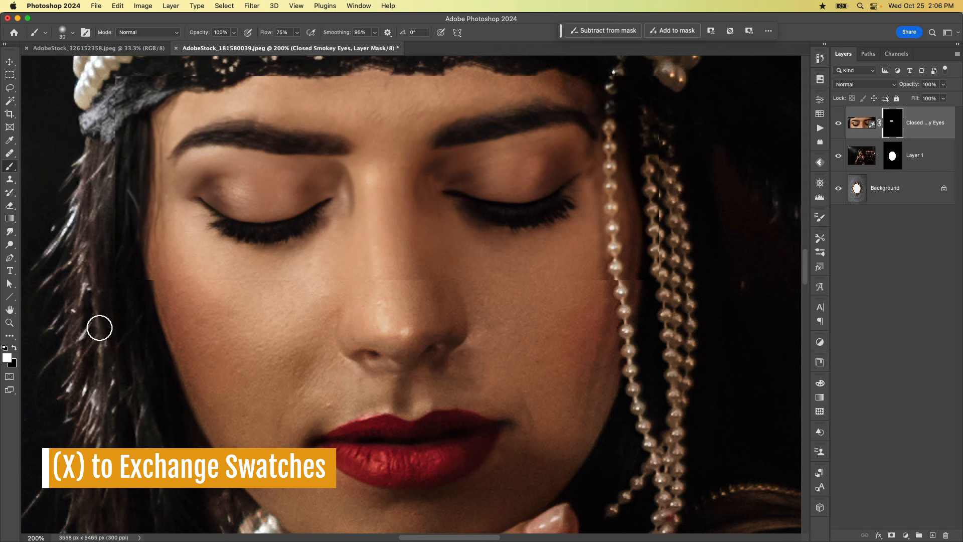
{"action": "key", "text": "x"}
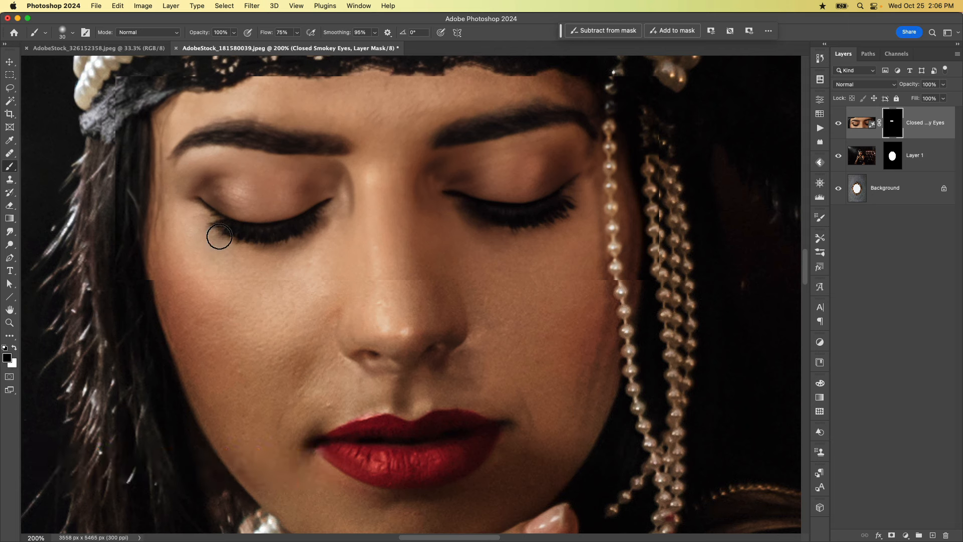
- Paint black on the mask around the eye farther from the pearls, the nose bridge and the brows to reveal the original skin
{"action": "mouse_move", "coordinate": [347, 145]}
{"action": "left_mouse_down"}
{"action": "mouse_move", "coordinate": [218, 135]}
{"action": "mouse_move", "coordinate": [189, 139]}
{"action": "mouse_move", "coordinate": [144, 172]}
{"action": "mouse_move", "coordinate": [174, 139]}
{"action": "mouse_move", "coordinate": [335, 125]}
{"action": "mouse_move", "coordinate": [374, 146]}
{"action": "left_mouse_up"}
{"action": "mouse_move", "coordinate": [358, 218]}
{"action": "left_mouse_down"}
{"action": "mouse_move", "coordinate": [347, 259]}
{"action": "mouse_move", "coordinate": [384, 191]}
{"action": "mouse_move", "coordinate": [390, 126]}
{"action": "mouse_move", "coordinate": [377, 274]}
{"action": "mouse_move", "coordinate": [422, 132]}
{"action": "mouse_move", "coordinate": [447, 114]}
{"action": "mouse_move", "coordinate": [415, 166]}
{"action": "left_mouse_up"}
{"action": "mouse_move", "coordinate": [443, 262]}
{"action": "left_mouse_down"}
{"action": "mouse_move", "coordinate": [400, 292]}
{"action": "mouse_move", "coordinate": [435, 276]}
{"action": "mouse_move", "coordinate": [384, 269]}
{"action": "mouse_move", "coordinate": [343, 290]}
{"action": "mouse_move", "coordinate": [467, 279]}
{"action": "mouse_move", "coordinate": [374, 250]}
{"action": "mouse_move", "coordinate": [302, 274]}
{"action": "mouse_move", "coordinate": [229, 273]}
{"action": "mouse_move", "coordinate": [192, 268]}
{"action": "mouse_move", "coordinate": [143, 235]}
{"action": "mouse_move", "coordinate": [163, 282]}
{"action": "mouse_move", "coordinate": [178, 289]}
{"action": "mouse_move", "coordinate": [140, 242]}
{"action": "mouse_move", "coordinate": [150, 151]}
{"action": "mouse_move", "coordinate": [143, 113]}
{"action": "mouse_move", "coordinate": [149, 246]}
{"action": "mouse_move", "coordinate": [150, 97]}
{"action": "mouse_move", "coordinate": [161, 65]}
{"action": "mouse_move", "coordinate": [123, 185]}
{"action": "mouse_move", "coordinate": [165, 118]}
{"action": "mouse_move", "coordinate": [256, 78]}
{"action": "mouse_move", "coordinate": [56, 143]}
{"action": "mouse_move", "coordinate": [275, 83]}
{"action": "left_mouse_up"}
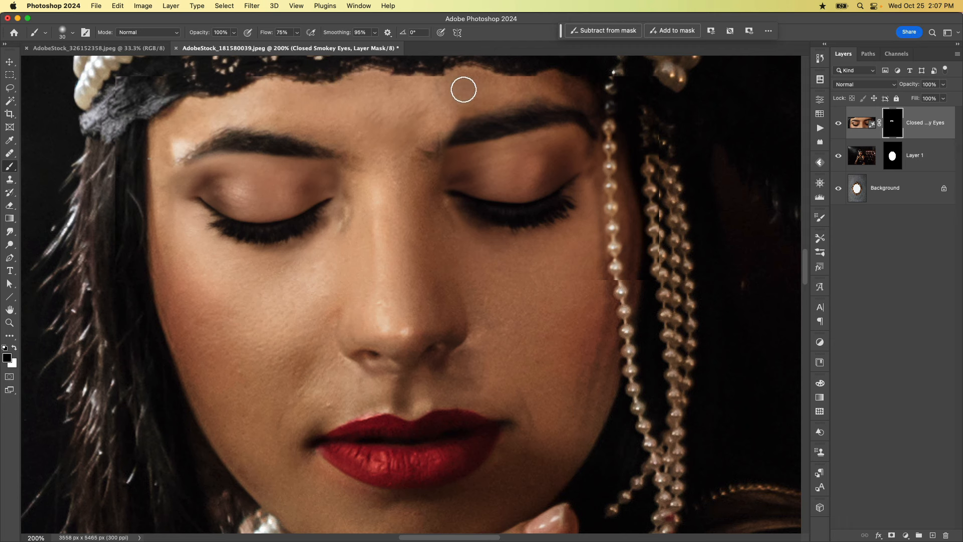
{"action": "mouse_move", "coordinate": [385, 165]}
{"action": "left_mouse_down"}
{"action": "mouse_move", "coordinate": [364, 183]}
{"action": "mouse_move", "coordinate": [376, 166]}
{"action": "left_mouse_up"}
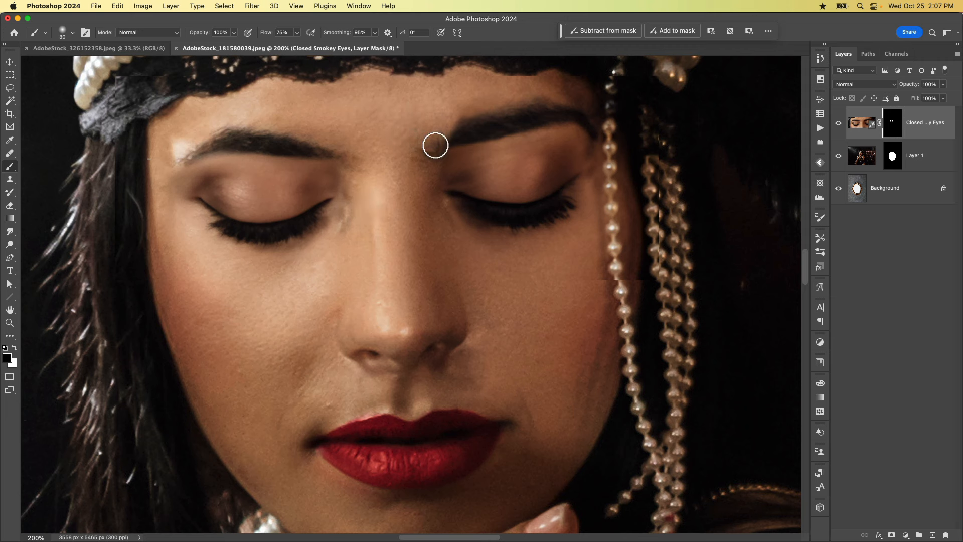
{"action": "mouse_move", "coordinate": [435, 145]}
{"action": "left_mouse_down"}
{"action": "mouse_move", "coordinate": [474, 124]}
{"action": "mouse_move", "coordinate": [546, 113]}
{"action": "mouse_move", "coordinate": [574, 112]}
{"action": "mouse_move", "coordinate": [606, 131]}
{"action": "mouse_move", "coordinate": [584, 112]}
{"action": "mouse_move", "coordinate": [422, 132]}
{"action": "left_mouse_up"}
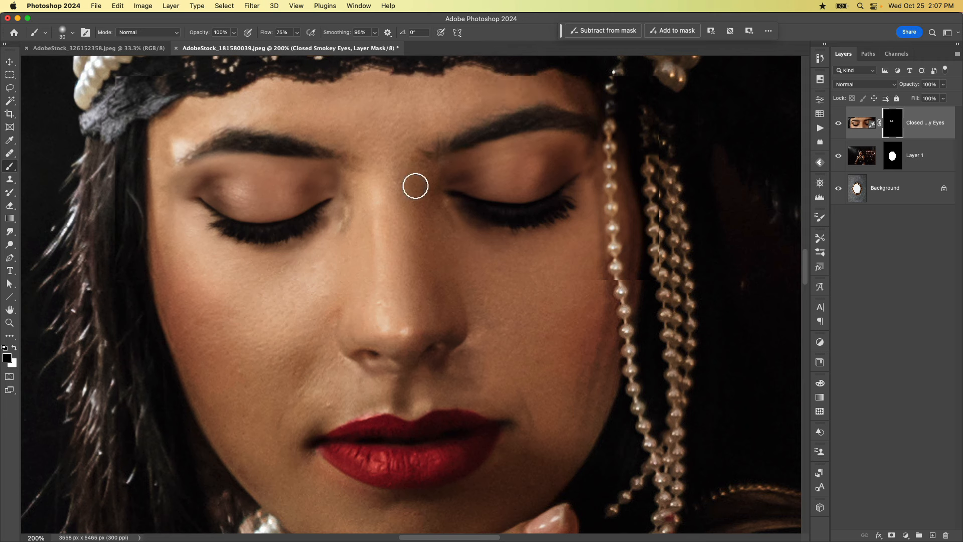
- Mask out the generated skin beside the nose and around the eye nearest the pearl strands
{"action": "mouse_move", "coordinate": [428, 182]}
{"action": "left_mouse_down"}
{"action": "mouse_move", "coordinate": [440, 255]}
{"action": "mouse_move", "coordinate": [477, 301]}
{"action": "left_mouse_up"}
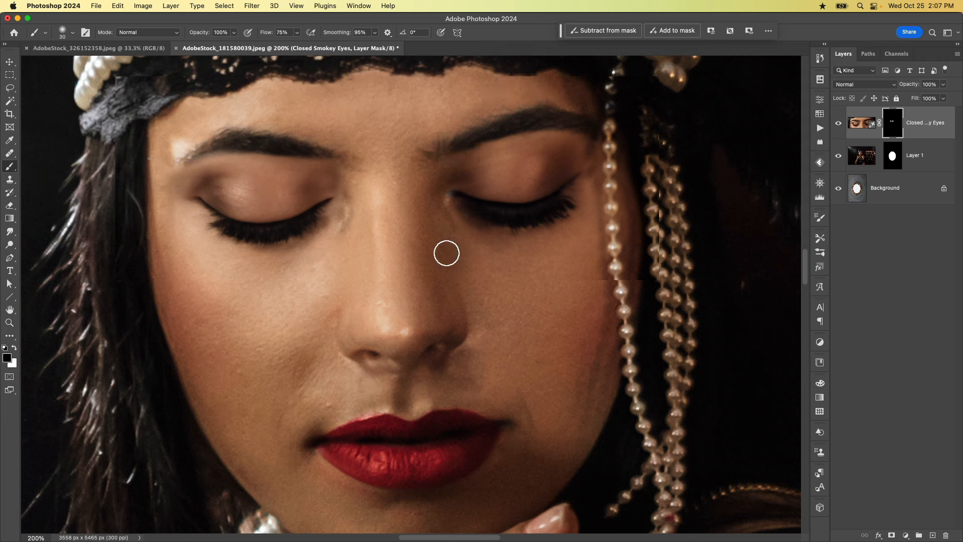
{"action": "mouse_move", "coordinate": [446, 253]}
{"action": "left_mouse_down"}
{"action": "mouse_move", "coordinate": [519, 266]}
{"action": "mouse_move", "coordinate": [599, 255]}
{"action": "mouse_move", "coordinate": [657, 204]}
{"action": "mouse_move", "coordinate": [585, 282]}
{"action": "mouse_move", "coordinate": [699, 236]}
{"action": "mouse_move", "coordinate": [625, 289]}
{"action": "mouse_move", "coordinate": [670, 243]}
{"action": "mouse_move", "coordinate": [693, 75]}
{"action": "mouse_move", "coordinate": [659, 156]}
{"action": "mouse_move", "coordinate": [652, 255]}
{"action": "mouse_move", "coordinate": [635, 85]}
{"action": "mouse_move", "coordinate": [617, 107]}
{"action": "mouse_move", "coordinate": [621, 232]}
{"action": "mouse_move", "coordinate": [589, 87]}
{"action": "mouse_move", "coordinate": [605, 198]}
{"action": "mouse_move", "coordinate": [603, 317]}
{"action": "mouse_move", "coordinate": [615, 118]}
{"action": "mouse_move", "coordinate": [567, 84]}
{"action": "mouse_move", "coordinate": [580, 130]}
{"action": "mouse_move", "coordinate": [623, 150]}
{"action": "mouse_move", "coordinate": [579, 138]}
{"action": "mouse_move", "coordinate": [587, 156]}
{"action": "mouse_move", "coordinate": [633, 199]}
{"action": "mouse_move", "coordinate": [581, 80]}
{"action": "mouse_move", "coordinate": [612, 143]}
{"action": "mouse_move", "coordinate": [502, 119]}
{"action": "mouse_move", "coordinate": [574, 134]}
{"action": "mouse_move", "coordinate": [548, 146]}
{"action": "left_mouse_up"}
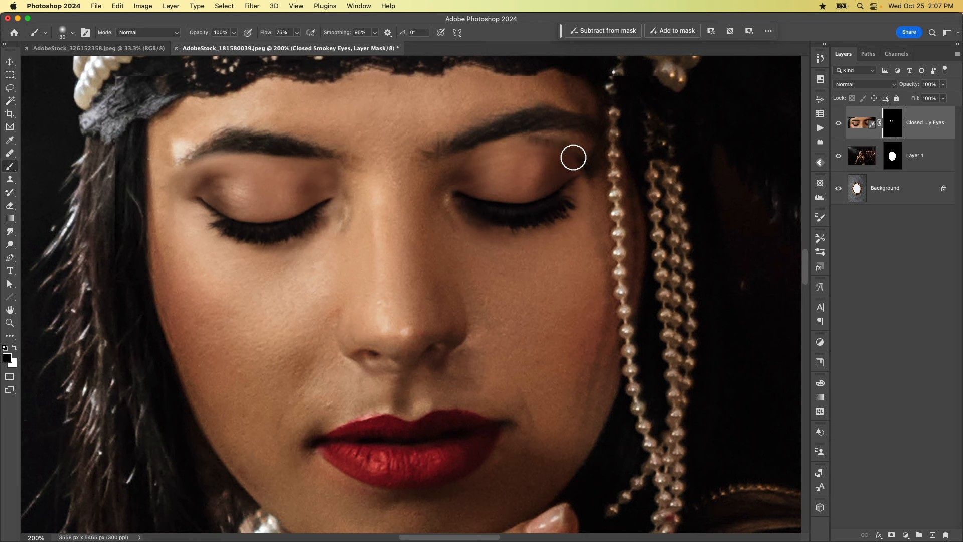
{"action": "mouse_move", "coordinate": [573, 157]}
{"action": "left_mouse_down"}
{"action": "mouse_move", "coordinate": [554, 147]}
{"action": "mouse_move", "coordinate": [523, 154]}
{"action": "mouse_move", "coordinate": [539, 143]}
{"action": "mouse_move", "coordinate": [563, 154]}
{"action": "mouse_move", "coordinate": [533, 167]}
{"action": "left_mouse_up"}
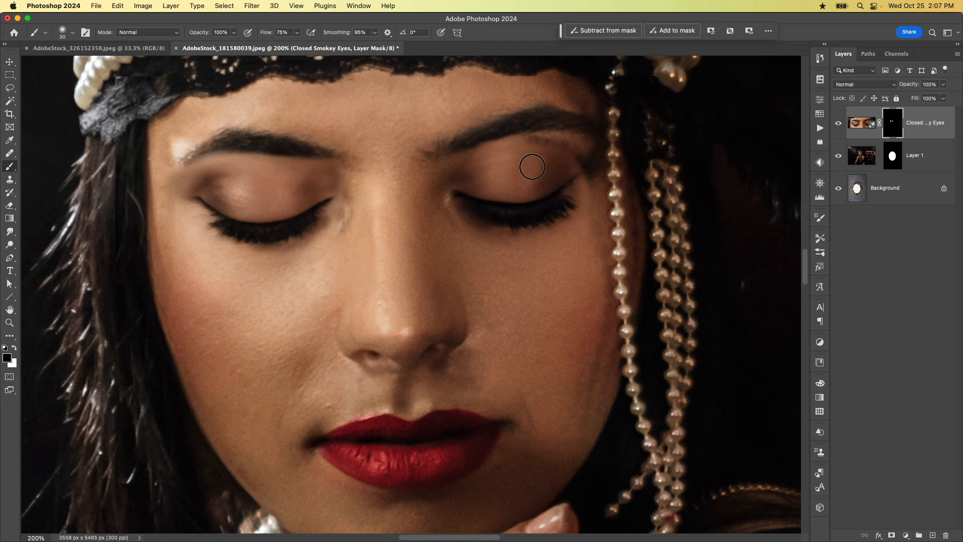
{"action": "left_click_drag", "start_coordinate": [532, 167], "coordinate": [501, 176]}
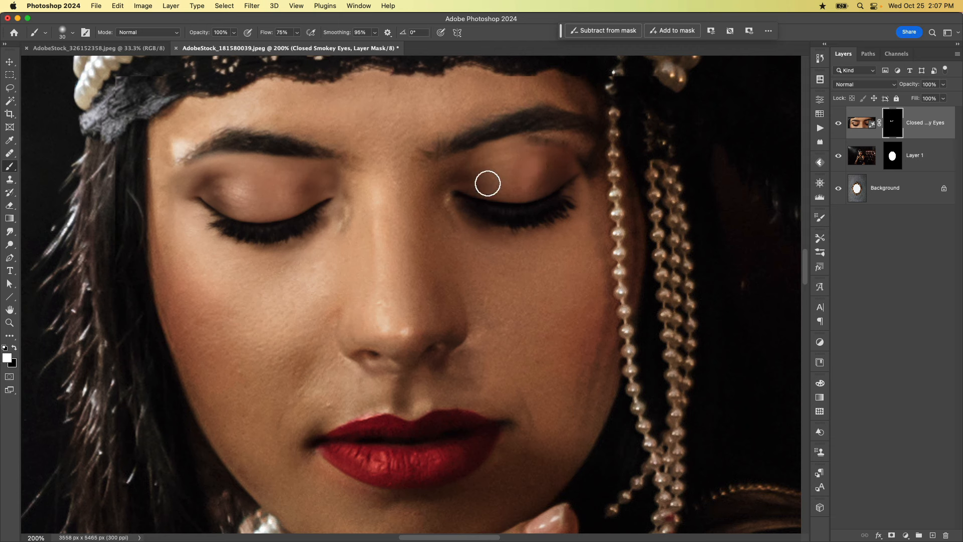
- Refine the mask at the outer corner of the pearl-side eye, restoring the eyelid with white and hiding excess with black
{"action": "mouse_move", "coordinate": [535, 147]}
{"action": "left_mouse_down"}
{"action": "mouse_move", "coordinate": [580, 157]}
{"action": "mouse_move", "coordinate": [581, 169]}
{"action": "mouse_move", "coordinate": [585, 157]}
{"action": "left_mouse_up"}
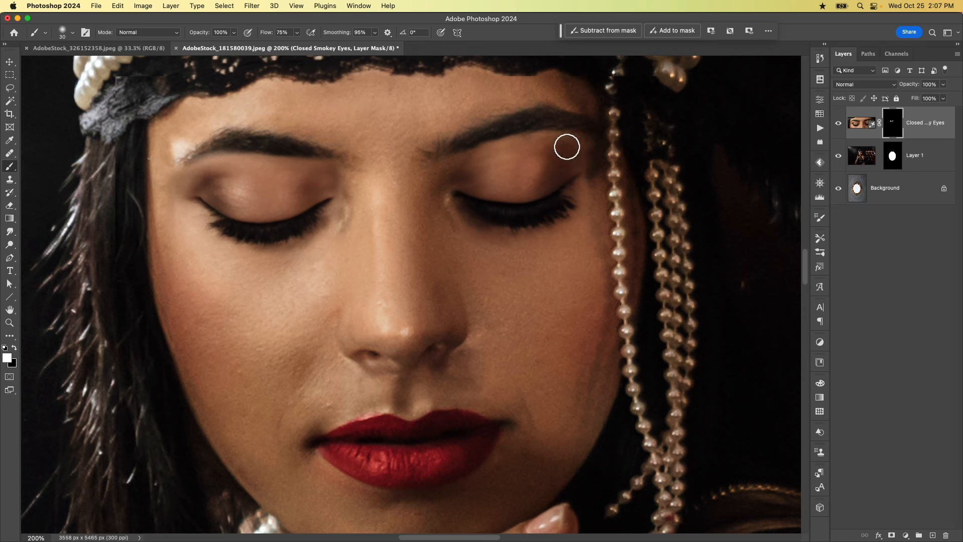
{"action": "left_click", "coordinate": [566, 146]}
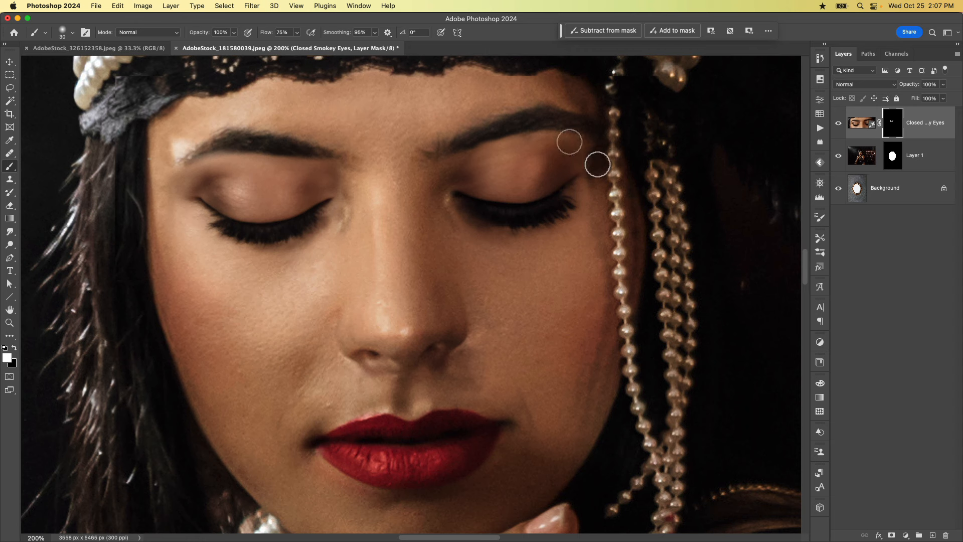
{"action": "left_click", "coordinate": [592, 160]}
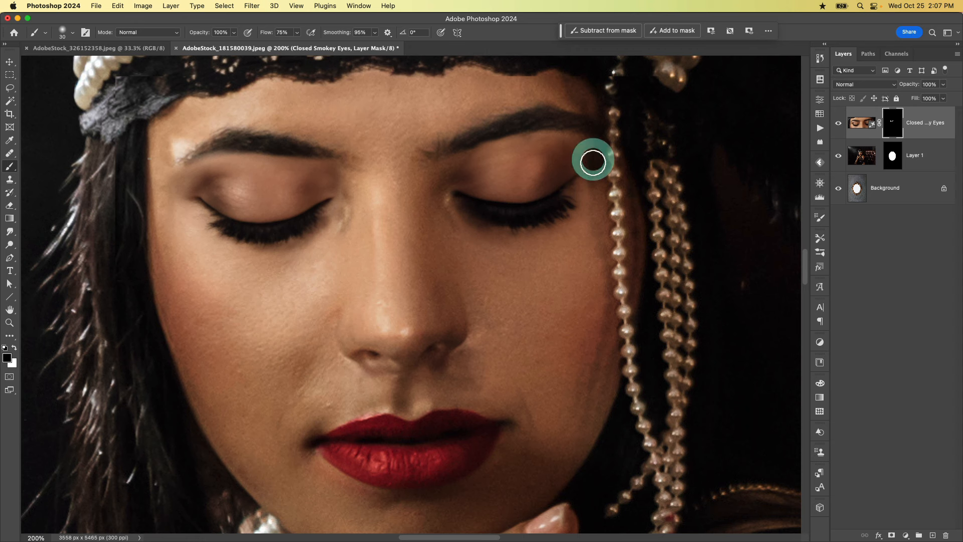
{"action": "left_click_drag", "start_coordinate": [592, 153], "coordinate": [613, 145]}
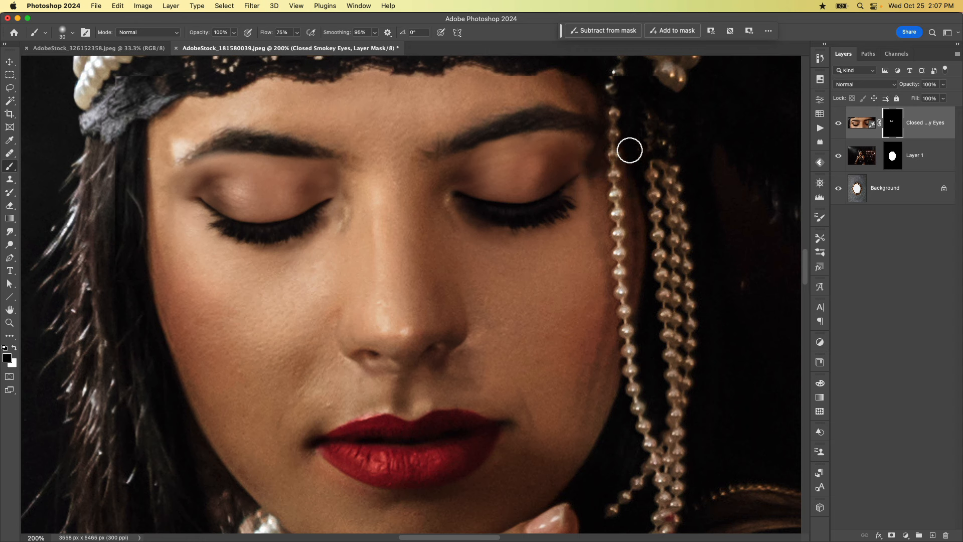
{"action": "left_click", "coordinate": [588, 176]}
{"action": "left_click", "coordinate": [576, 176]}
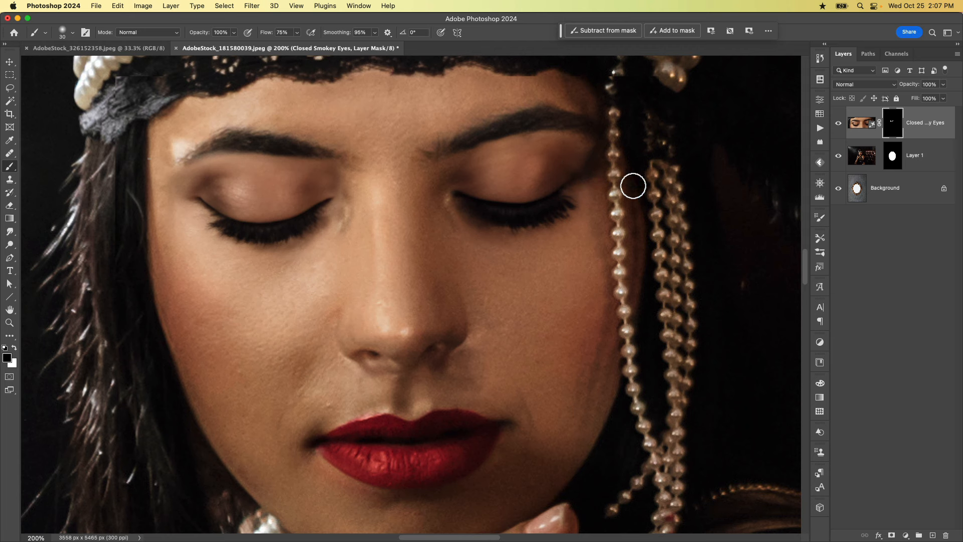
{"action": "left_click", "coordinate": [580, 191]}
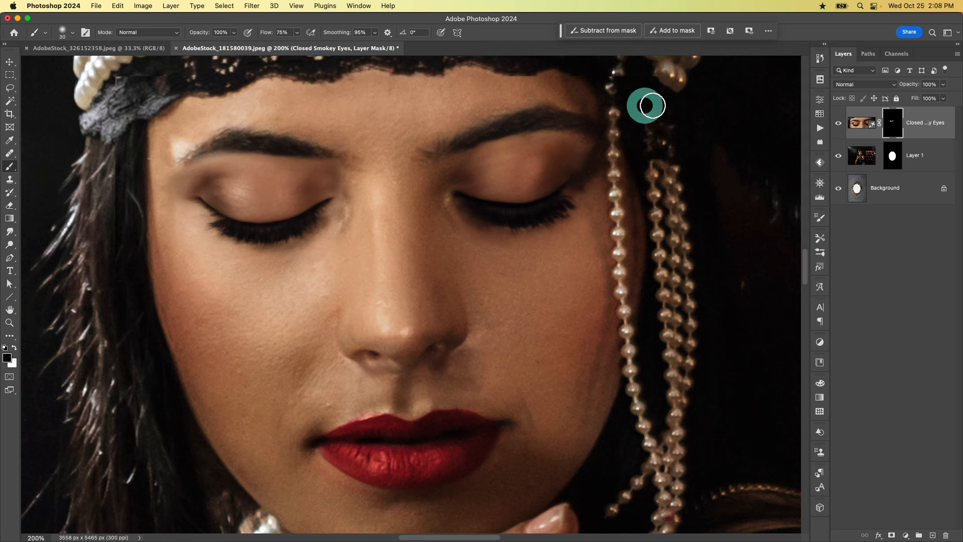
- Compare the masked closed eyes with the original portrait by toggling the generative layer's visibility, leaving it shown
{"action": "left_click", "coordinate": [838, 123]}
{"action": "left_click", "coordinate": [837, 123]}
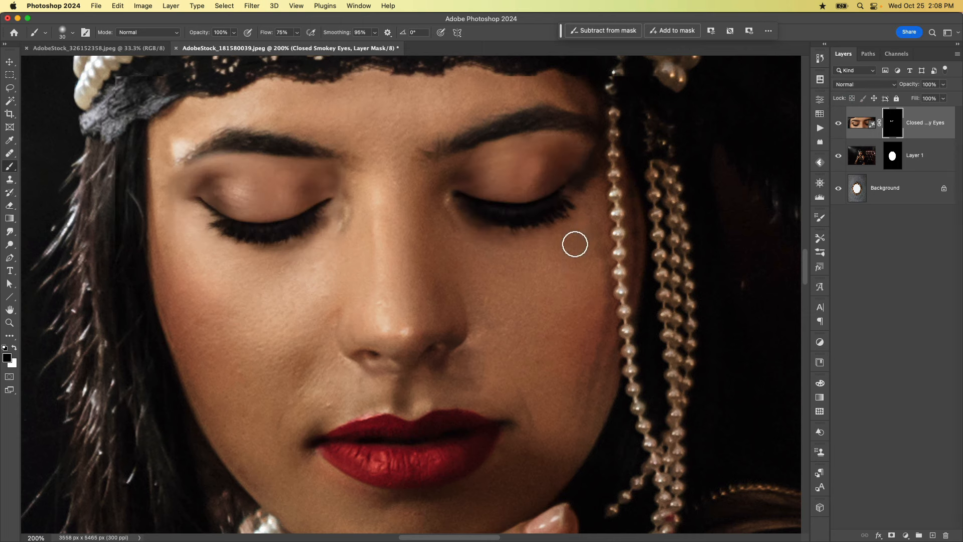
{"action": "left_click_drag", "start_coordinate": [442, 252], "coordinate": [458, 255]}
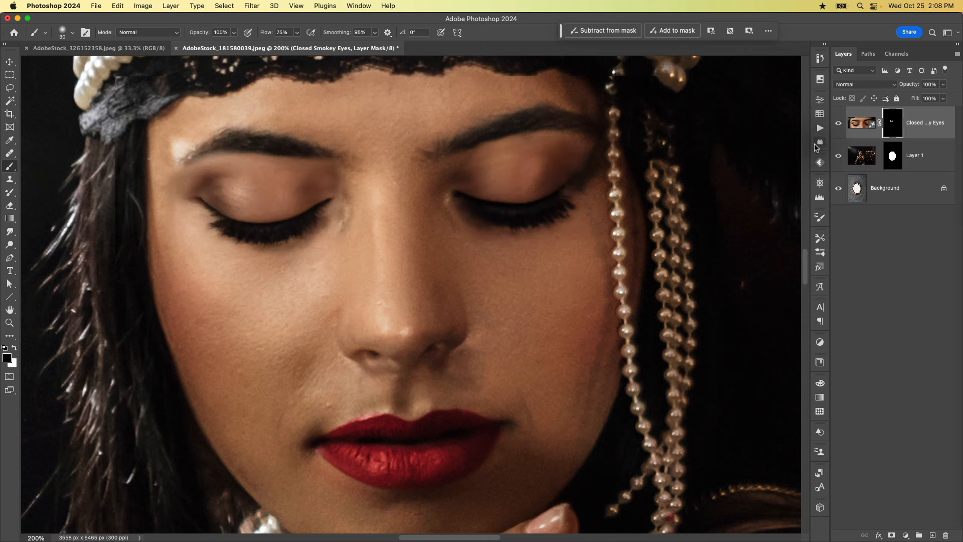
{"action": "left_click", "coordinate": [838, 125]}
{"action": "left_click", "coordinate": [838, 125]}
{"action": "left_click", "coordinate": [838, 126]}
{"action": "left_click", "coordinate": [837, 125]}
{"action": "left_click_drag", "start_coordinate": [690, 179], "coordinate": [684, 232]}
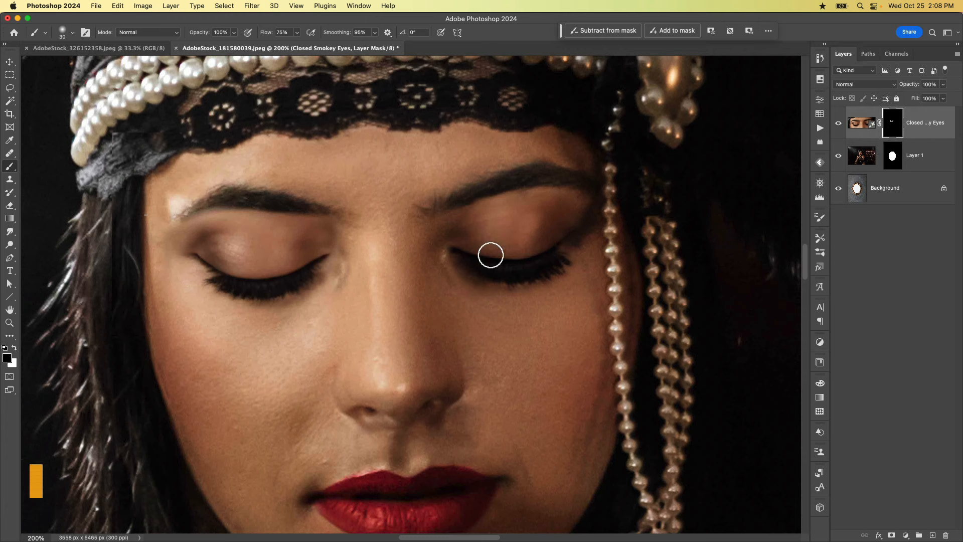
- View the closed-eyes layer's mask on its own and paint black over the stray white patches outside the two eye shapes
{"action": "left_click", "coordinate": [893, 129], "text": "alt"}
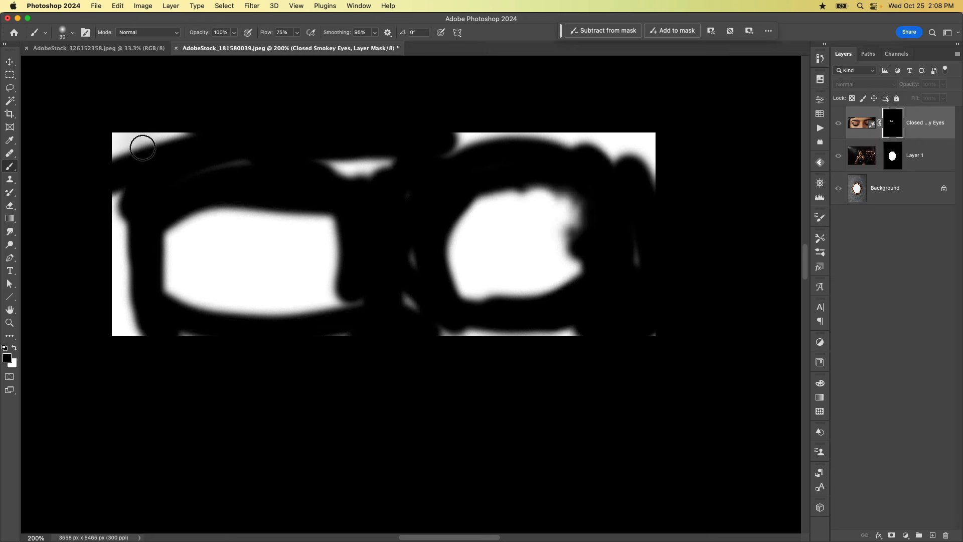
{"action": "mouse_move", "coordinate": [157, 137]}
{"action": "left_mouse_down"}
{"action": "mouse_move", "coordinate": [100, 154]}
{"action": "mouse_move", "coordinate": [174, 126]}
{"action": "mouse_move", "coordinate": [103, 150]}
{"action": "mouse_move", "coordinate": [122, 154]}
{"action": "mouse_move", "coordinate": [125, 390]}
{"action": "mouse_move", "coordinate": [117, 295]}
{"action": "mouse_move", "coordinate": [161, 350]}
{"action": "mouse_move", "coordinate": [175, 345]}
{"action": "mouse_move", "coordinate": [154, 335]}
{"action": "mouse_move", "coordinate": [293, 352]}
{"action": "mouse_move", "coordinate": [375, 336]}
{"action": "mouse_move", "coordinate": [398, 324]}
{"action": "mouse_move", "coordinate": [396, 227]}
{"action": "mouse_move", "coordinate": [411, 301]}
{"action": "mouse_move", "coordinate": [364, 331]}
{"action": "mouse_move", "coordinate": [314, 343]}
{"action": "mouse_move", "coordinate": [474, 321]}
{"action": "mouse_move", "coordinate": [416, 334]}
{"action": "mouse_move", "coordinate": [625, 344]}
{"action": "mouse_move", "coordinate": [544, 358]}
{"action": "mouse_move", "coordinate": [656, 264]}
{"action": "mouse_move", "coordinate": [645, 270]}
{"action": "mouse_move", "coordinate": [648, 121]}
{"action": "mouse_move", "coordinate": [661, 201]}
{"action": "mouse_move", "coordinate": [646, 118]}
{"action": "mouse_move", "coordinate": [649, 153]}
{"action": "mouse_move", "coordinate": [620, 135]}
{"action": "mouse_move", "coordinate": [410, 146]}
{"action": "mouse_move", "coordinate": [447, 135]}
{"action": "mouse_move", "coordinate": [584, 148]}
{"action": "mouse_move", "coordinate": [661, 172]}
{"action": "mouse_move", "coordinate": [600, 171]}
{"action": "mouse_move", "coordinate": [657, 130]}
{"action": "mouse_move", "coordinate": [328, 167]}
{"action": "mouse_move", "coordinate": [375, 167]}
{"action": "mouse_move", "coordinate": [406, 161]}
{"action": "mouse_move", "coordinate": [245, 161]}
{"action": "mouse_move", "coordinate": [153, 193]}
{"action": "left_mouse_up"}
{"action": "mouse_move", "coordinate": [395, 134]}
{"action": "left_mouse_down"}
{"action": "mouse_move", "coordinate": [400, 246]}
{"action": "mouse_move", "coordinate": [375, 311]}
{"action": "mouse_move", "coordinate": [357, 322]}
{"action": "left_mouse_up"}
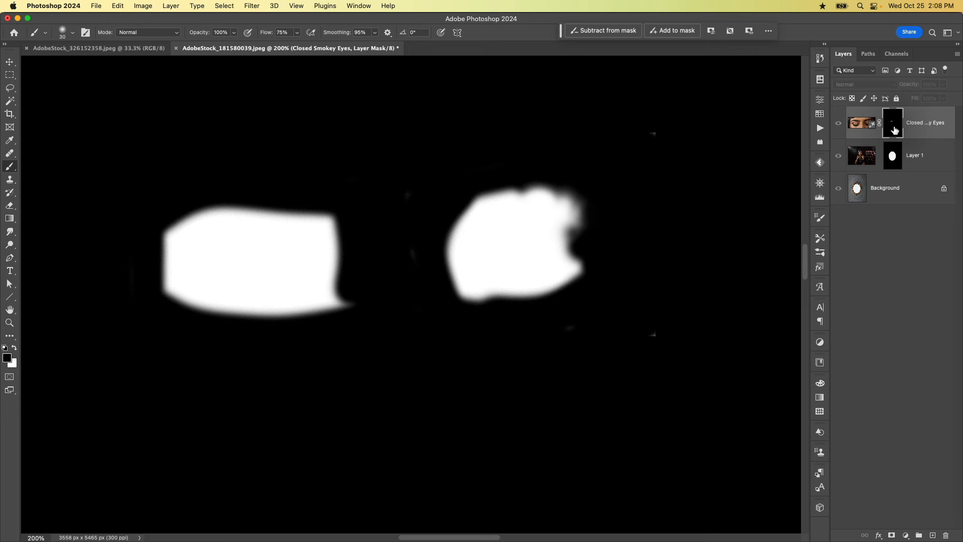
{"action": "left_click", "coordinate": [894, 130], "text": "alt"}
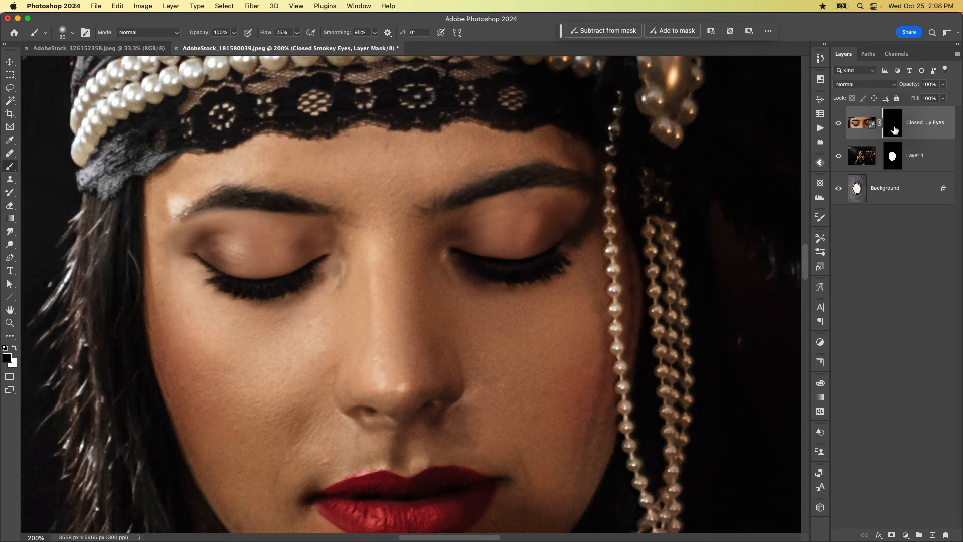
- Inspect the blend around both eyes and brows by toggling the closed-eyes layer's visibility, leaving it shown
{"action": "left_click", "coordinate": [837, 125]}
{"action": "left_click", "coordinate": [837, 126]}
{"action": "left_click", "coordinate": [837, 126]}
{"action": "left_click", "coordinate": [837, 125]}
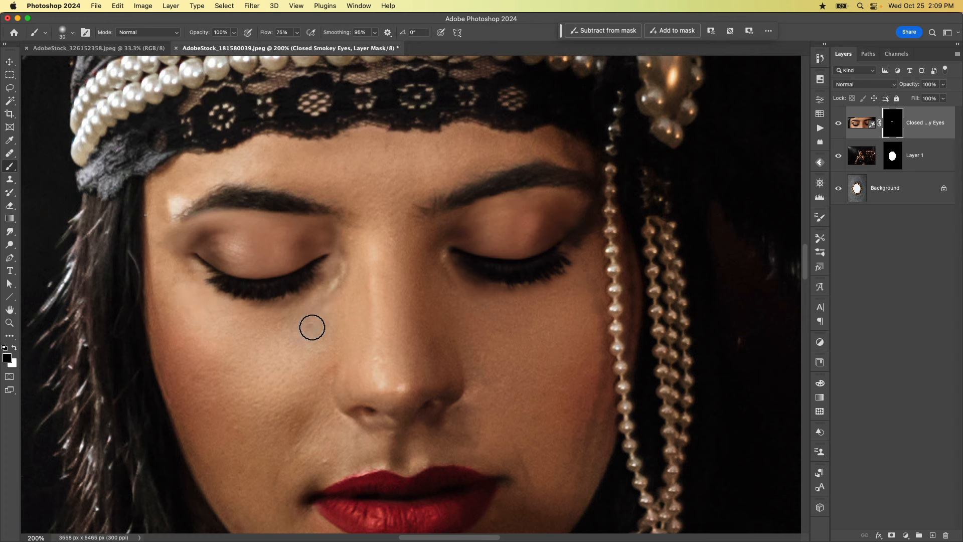
{"action": "left_click_drag", "start_coordinate": [312, 327], "coordinate": [159, 327]}
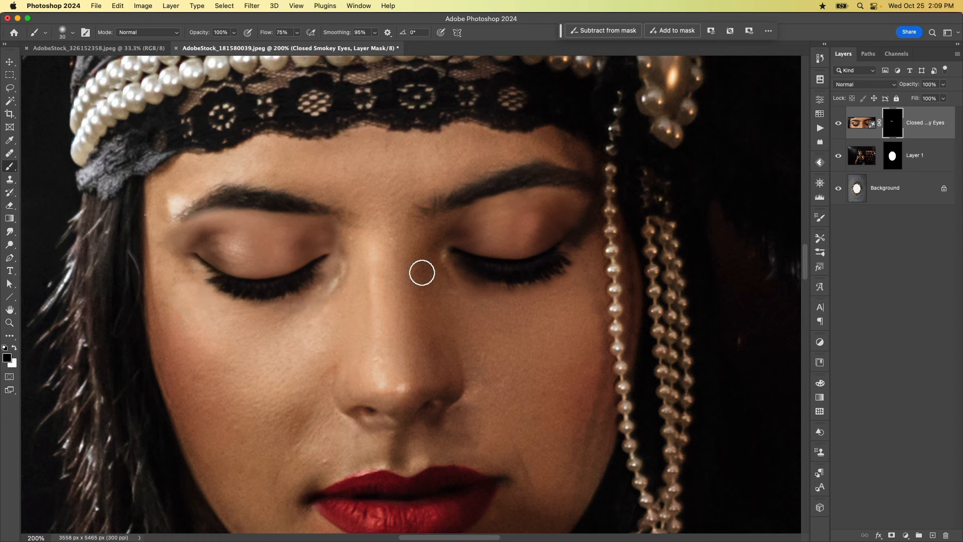
{"action": "left_click", "coordinate": [597, 242]}
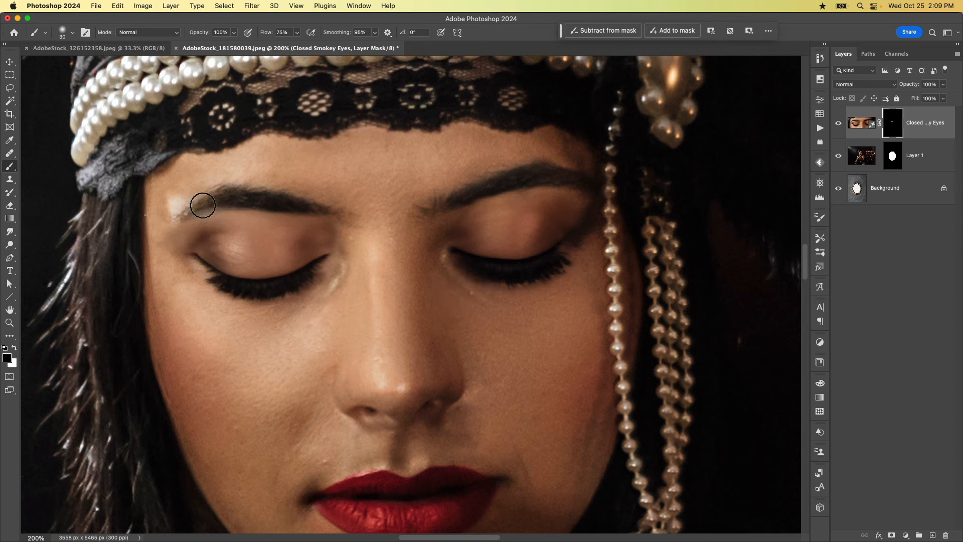
{"action": "mouse_move", "coordinate": [202, 205]}
{"action": "left_mouse_down"}
{"action": "mouse_move", "coordinate": [169, 212]}
{"action": "mouse_move", "coordinate": [236, 187]}
{"action": "left_mouse_up"}
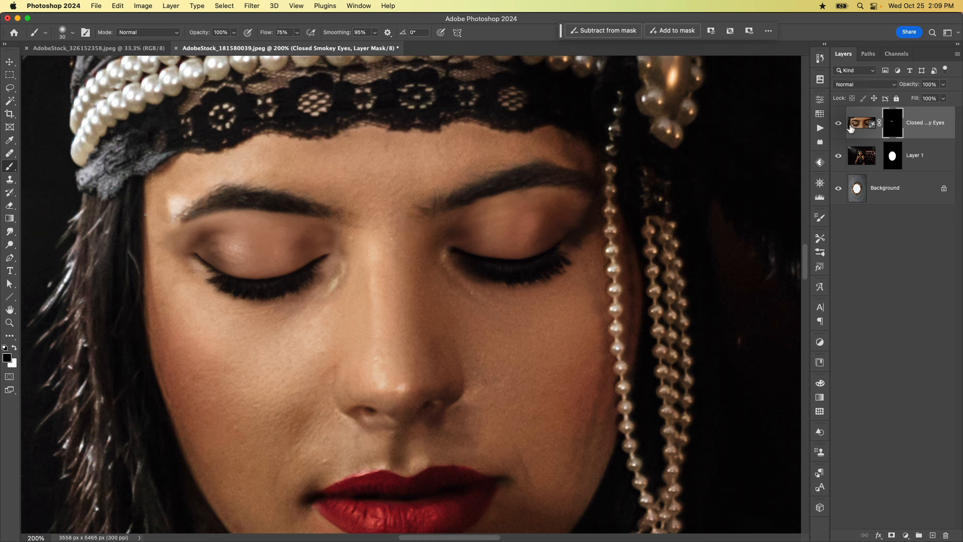
{"action": "left_click", "coordinate": [839, 125]}
{"action": "left_click", "coordinate": [839, 125]}
{"action": "left_click", "coordinate": [841, 127]}
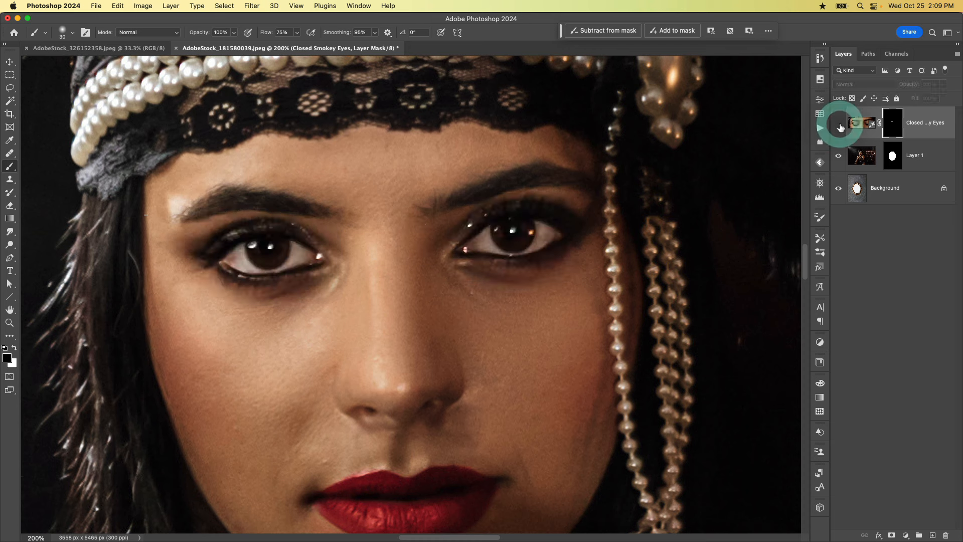
{"action": "left_click", "coordinate": [840, 128]}
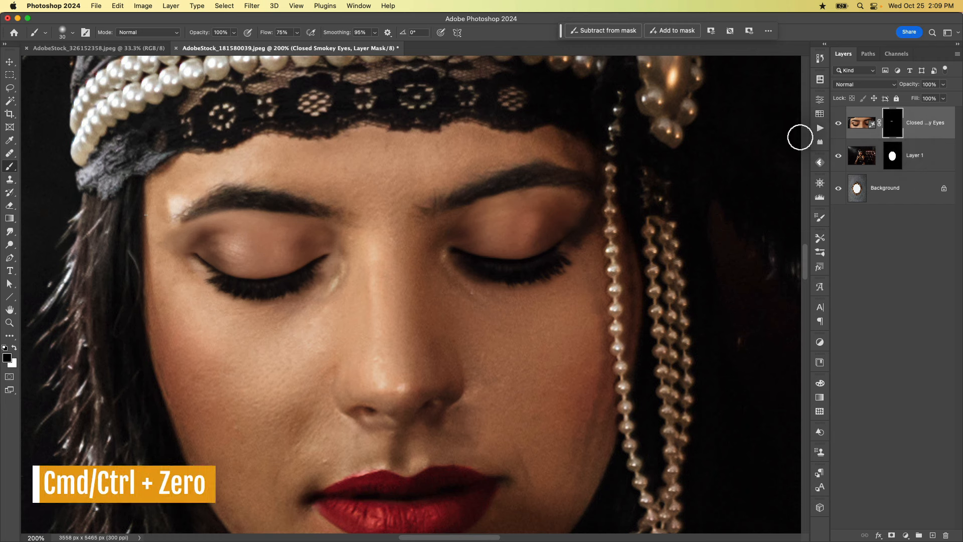
- Compare the open and closed eyes with the whole framed portrait in view, leaving the generative layer shown
{"action": "key", "text": "super+0"}
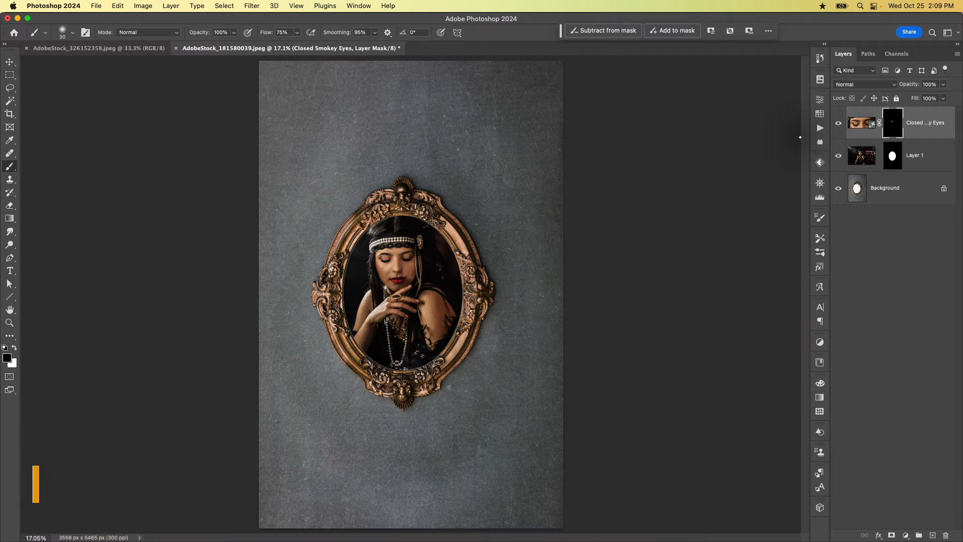
{"action": "left_click", "coordinate": [838, 124]}
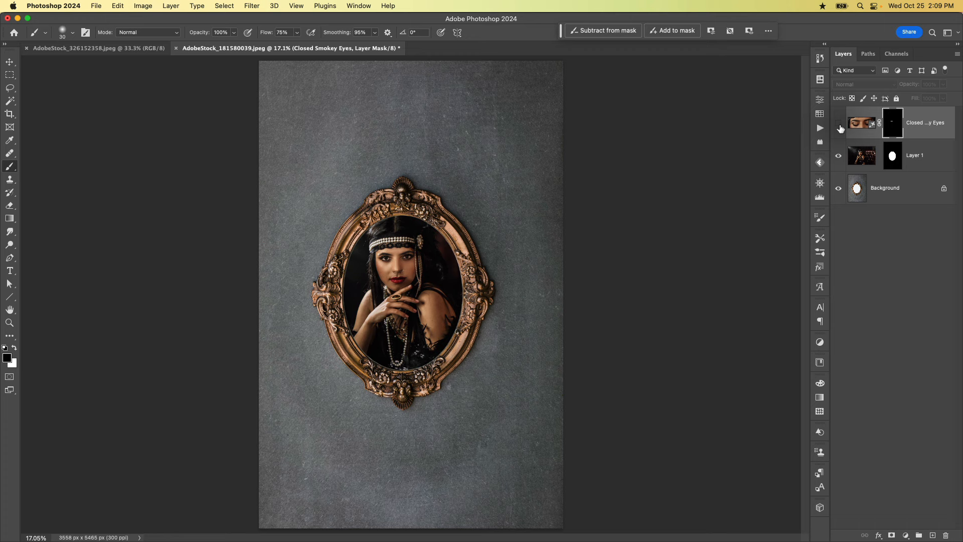
{"action": "left_click", "coordinate": [838, 125]}
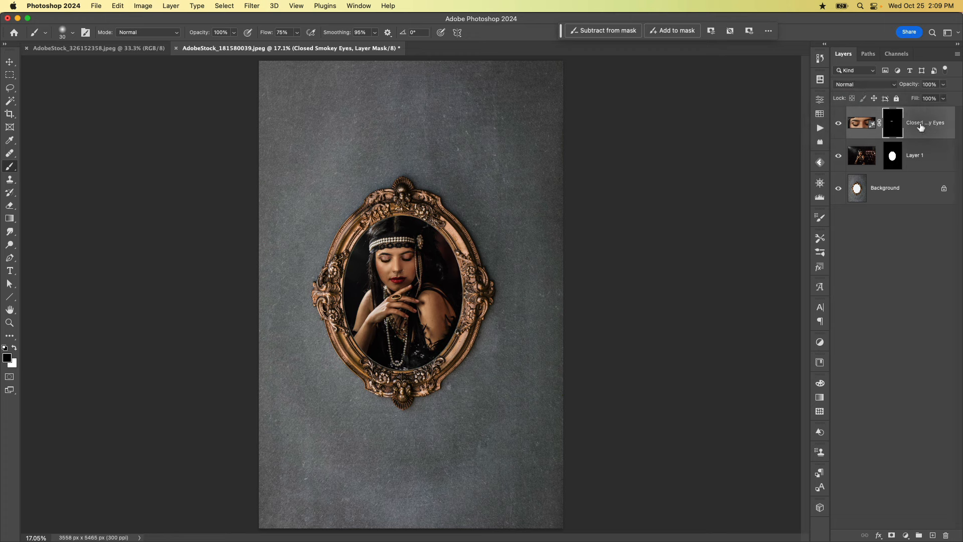
- Hide the closed-eyes generative layer and rename it Blink
{"action": "left_click", "coordinate": [838, 125]}
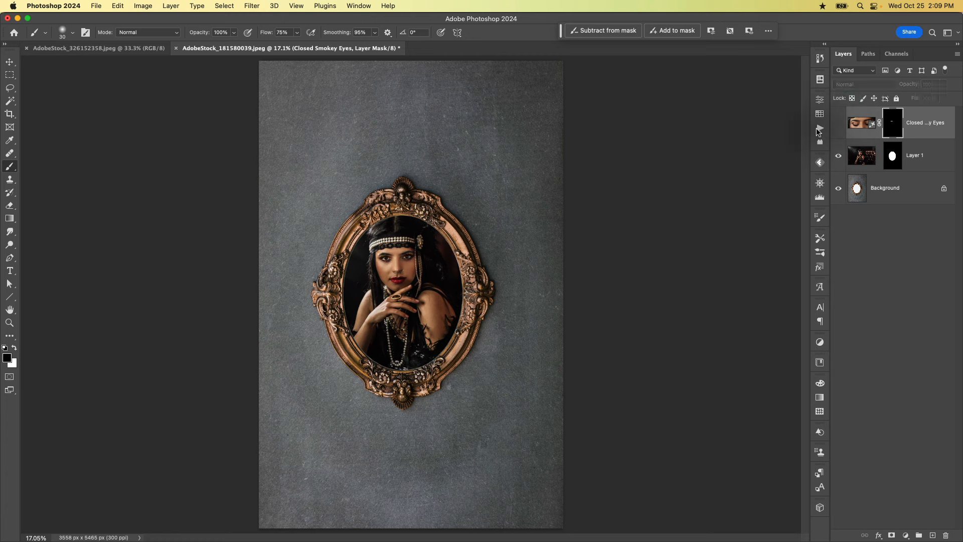
{"action": "double_click", "coordinate": [923, 125]}
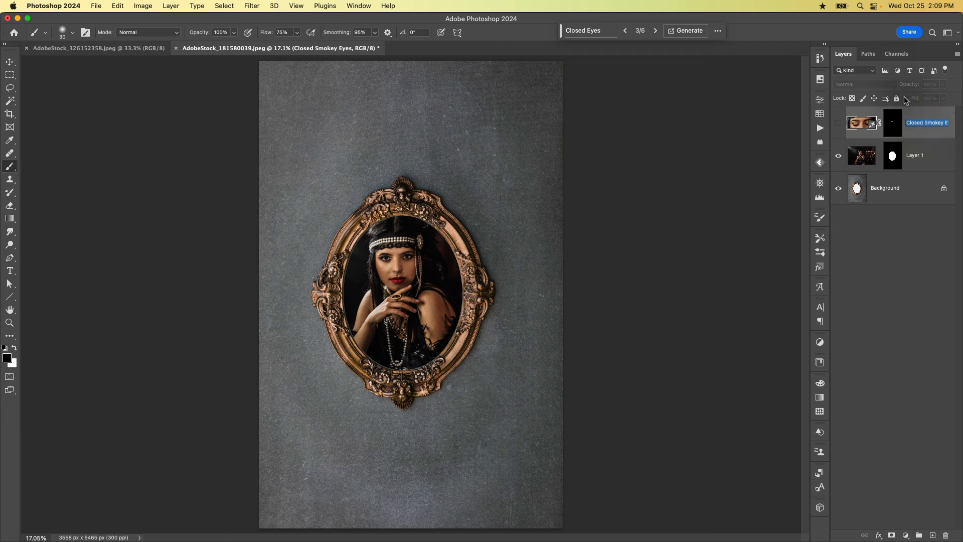
{"action": "type", "text": "Blink"}
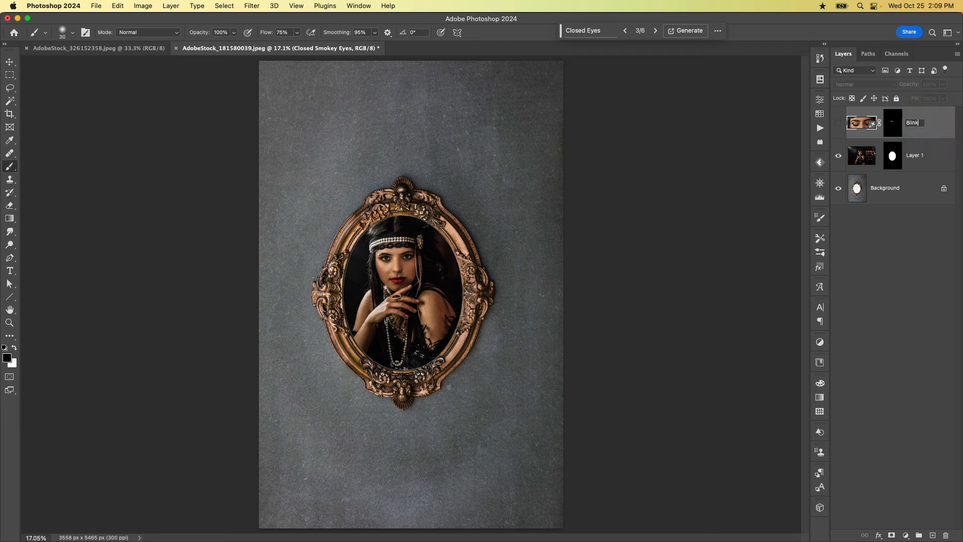
{"action": "key", "text": "Return"}
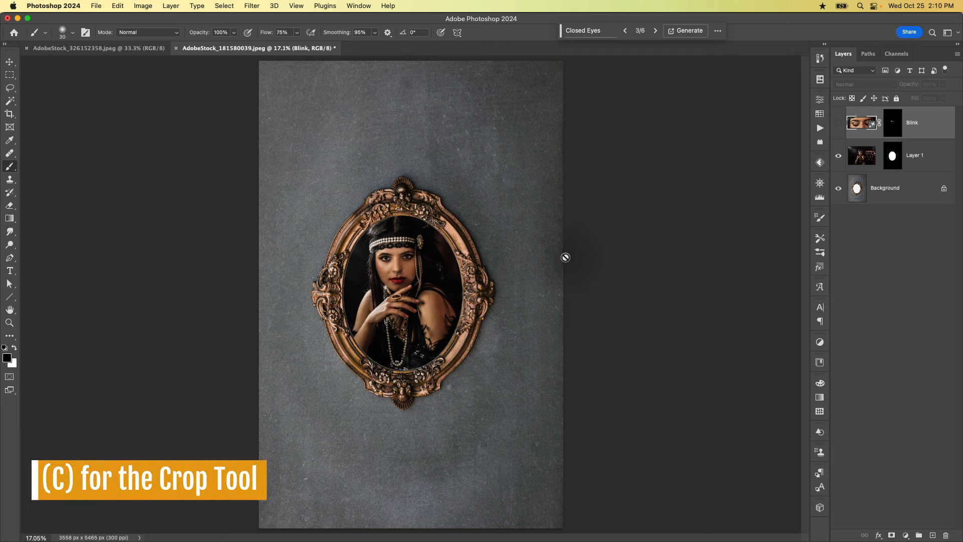
- Set the Crop tool to W x H x Resolution with a width and height of 1500 px
{"action": "key", "text": "c"}
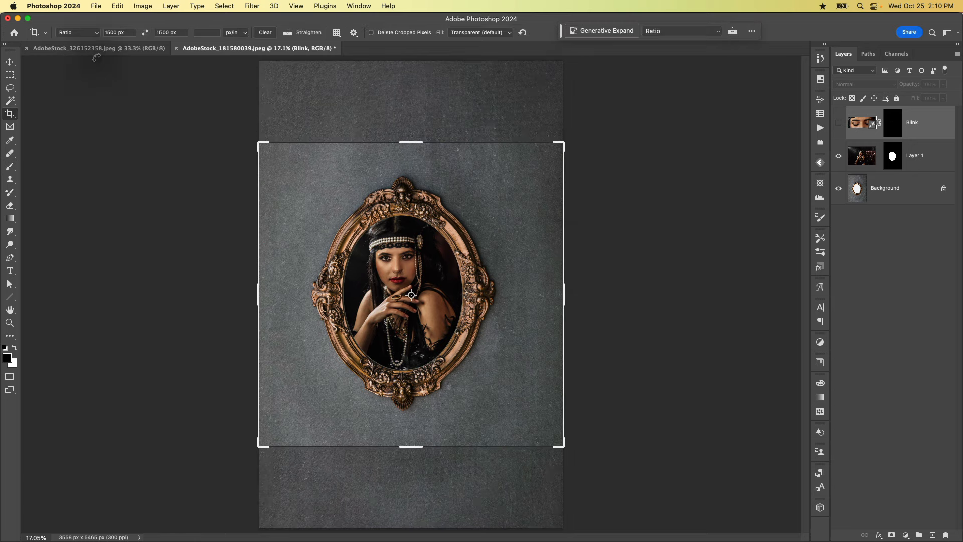
{"action": "left_click", "coordinate": [80, 36]}
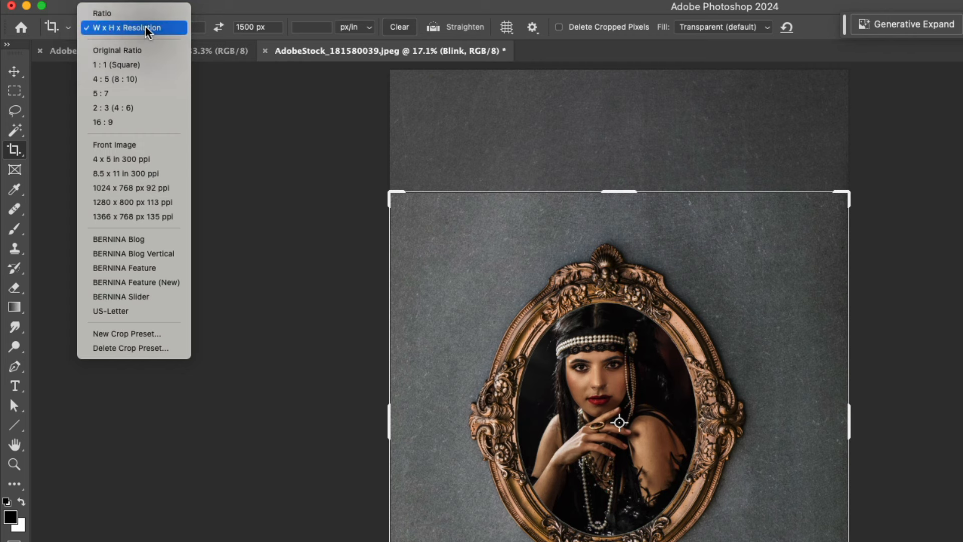
{"action": "left_click", "coordinate": [147, 31]}
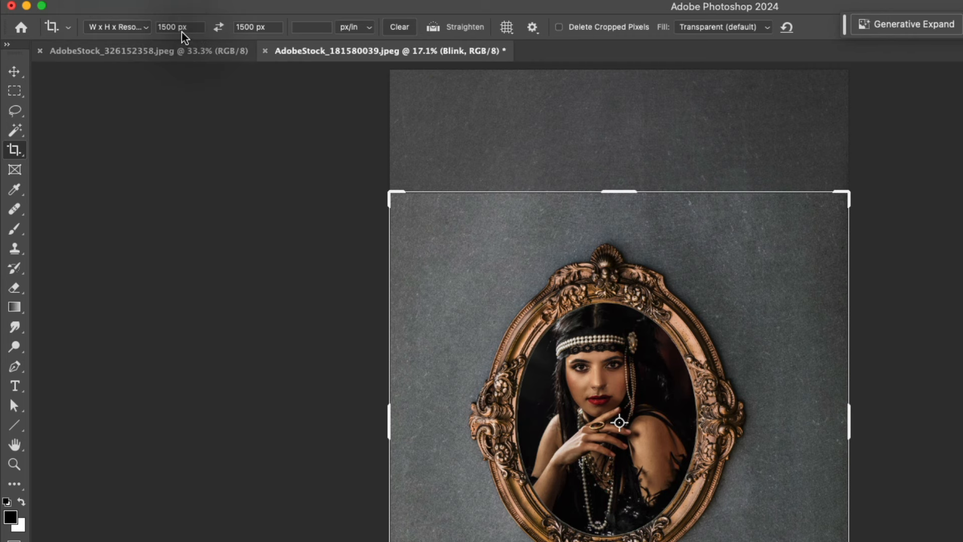
{"action": "left_click", "coordinate": [189, 31]}
{"action": "left_click", "coordinate": [266, 27]}
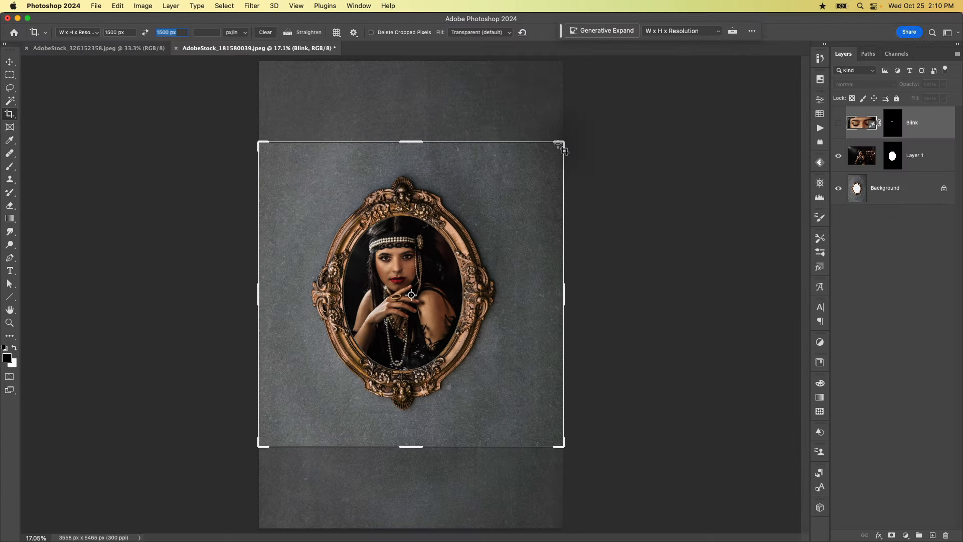
- Crop the image to a square centred on the ornate oval frame, trimming the wall slightly on all sides
{"action": "left_click_drag", "start_coordinate": [695, 166], "coordinate": [687, 170]}
{"action": "left_click_drag", "start_coordinate": [526, 219], "coordinate": [528, 230]}
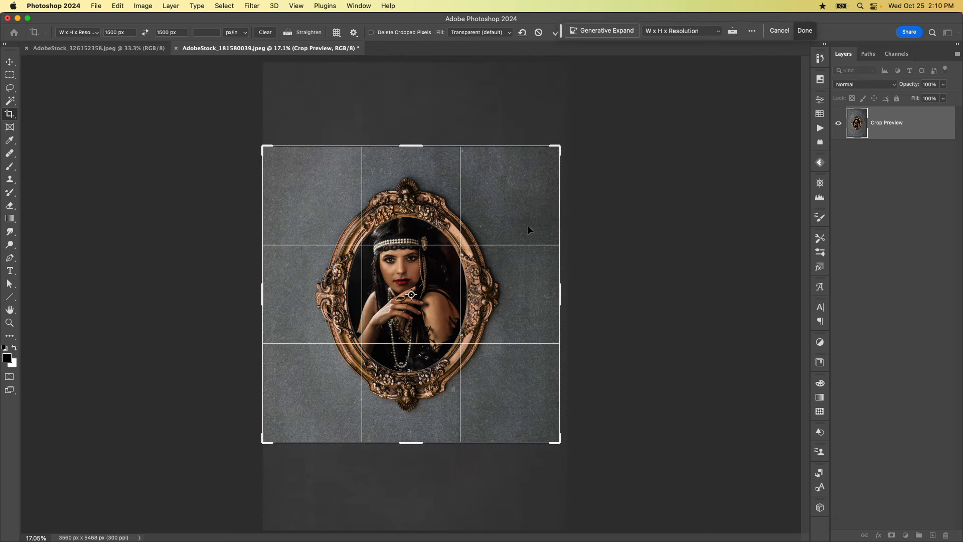
{"action": "key", "text": "Return"}
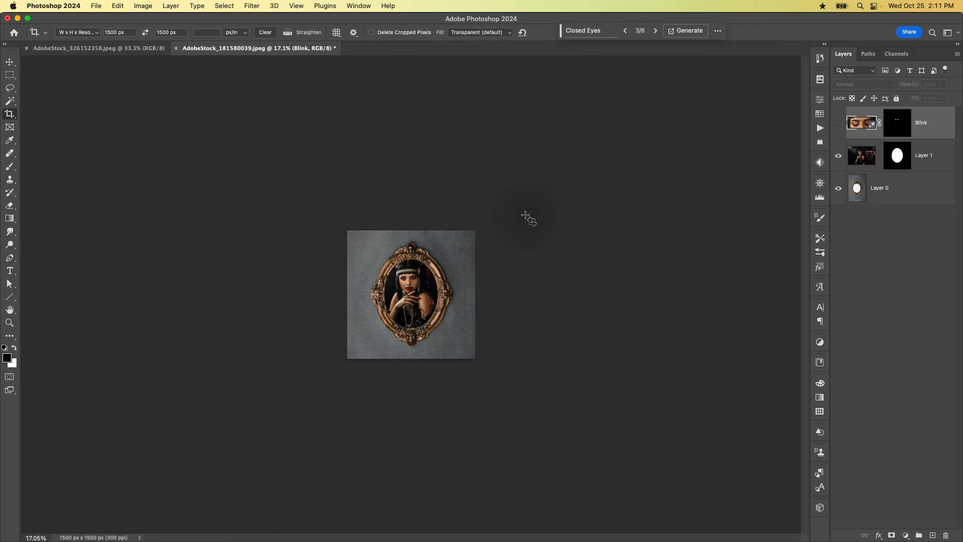
{"action": "key", "text": "super+0"}
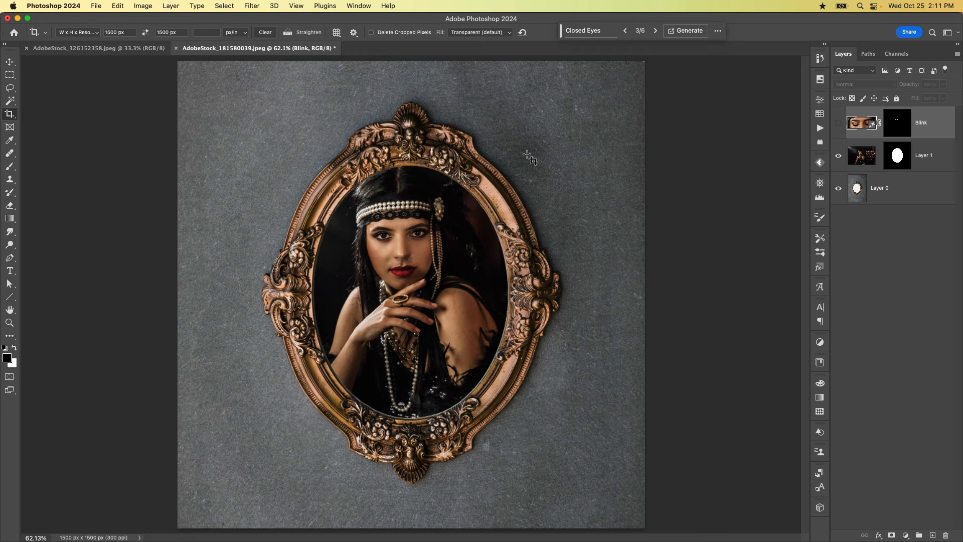
- Show the Timeline and create a frame animation from the cropped image
{"action": "left_click", "coordinate": [365, 6]}
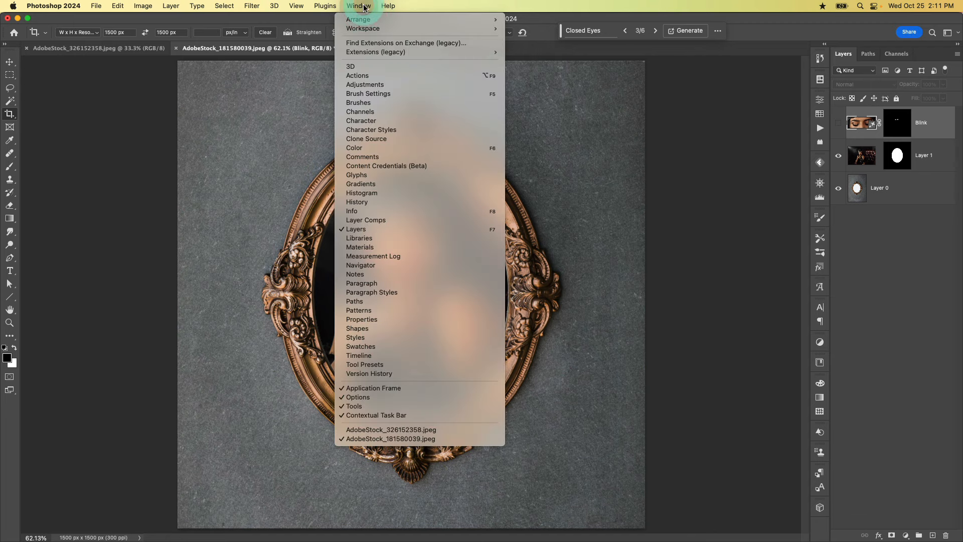
{"action": "left_click", "coordinate": [364, 359]}
{"action": "left_click", "coordinate": [449, 473]}
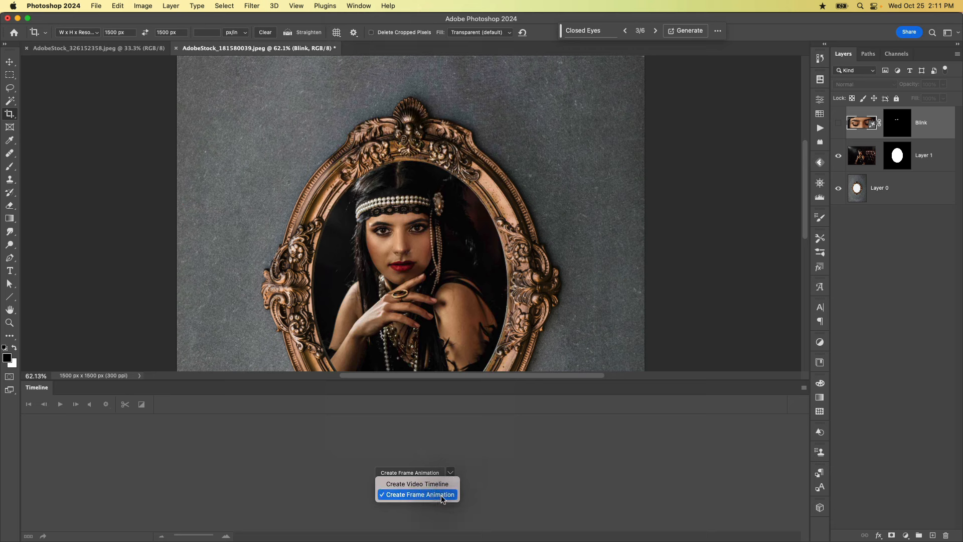
{"action": "left_click", "coordinate": [441, 495]}
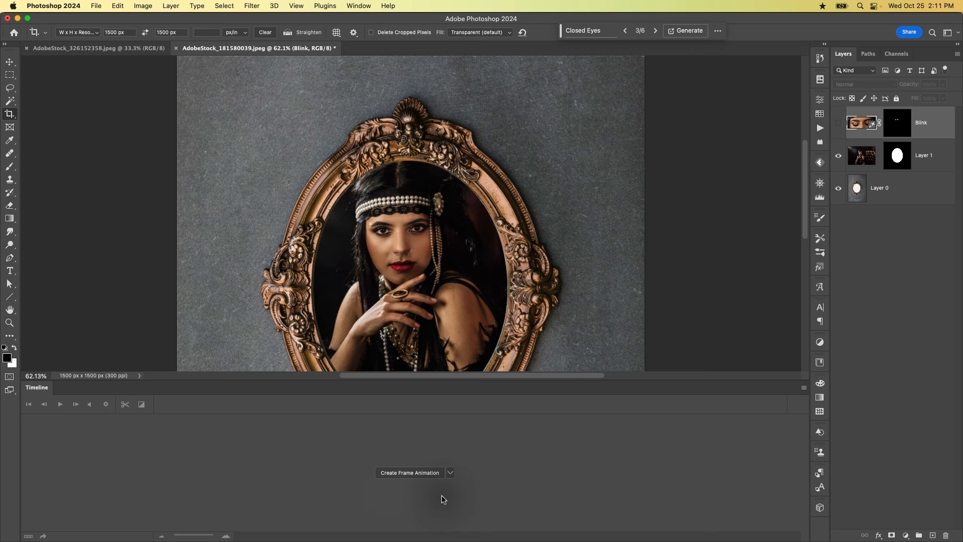
{"action": "left_click", "coordinate": [395, 474]}
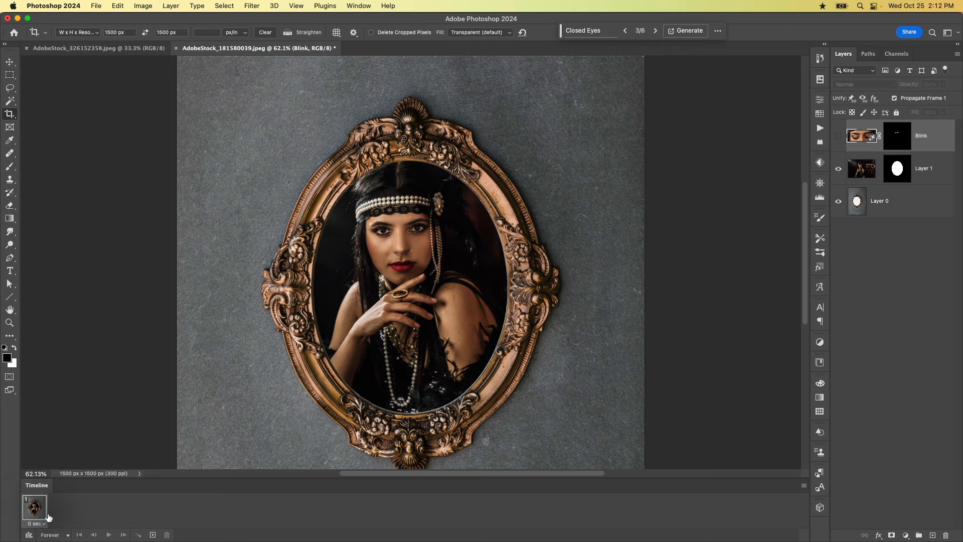
- Add a second animation frame with the Blink layer visible, check it against the first frame, and set looping to Forever
{"action": "left_click", "coordinate": [152, 535]}
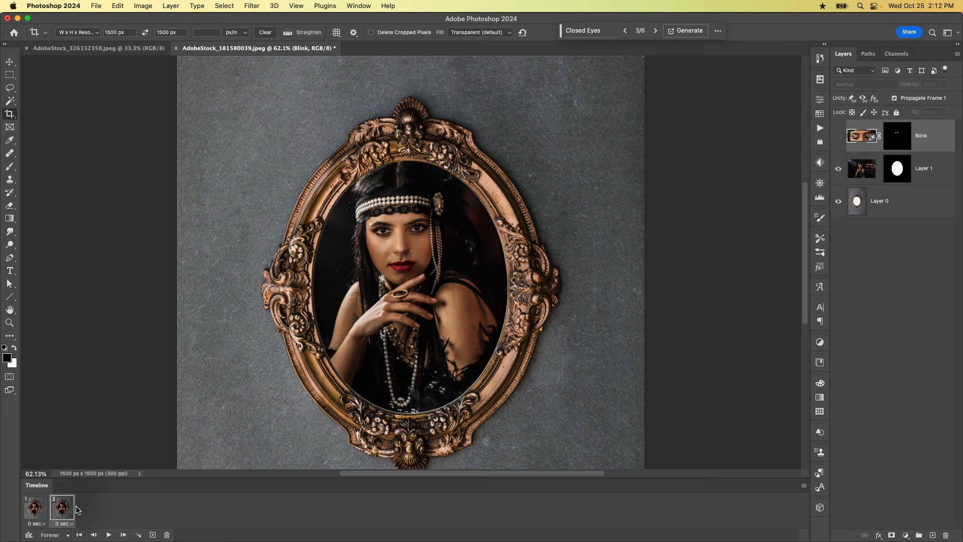
{"action": "left_click", "coordinate": [838, 137]}
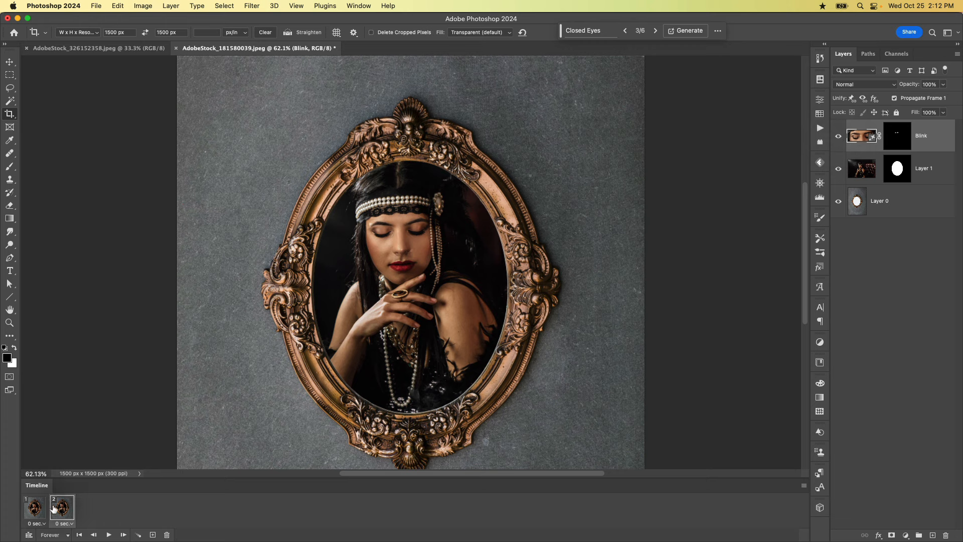
{"action": "left_click", "coordinate": [36, 510]}
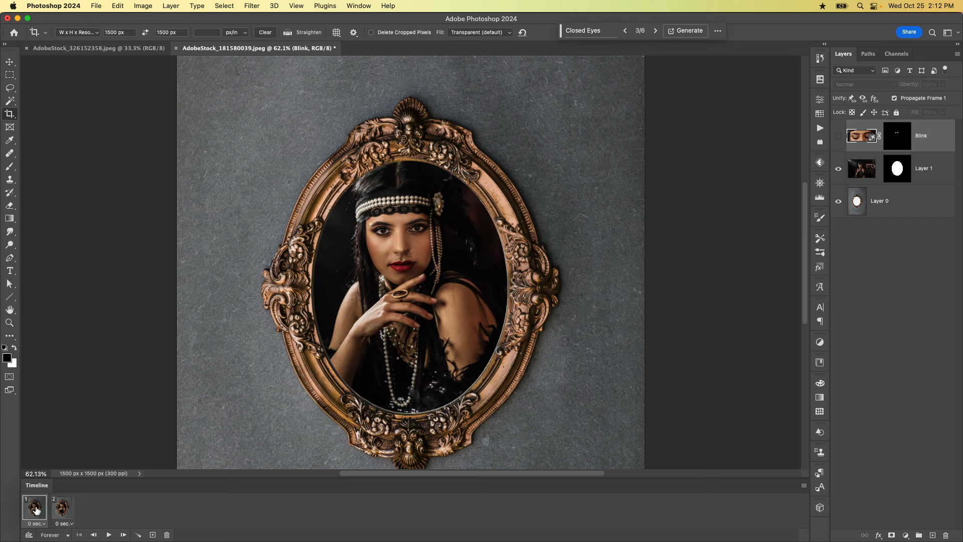
{"action": "left_click", "coordinate": [62, 509]}
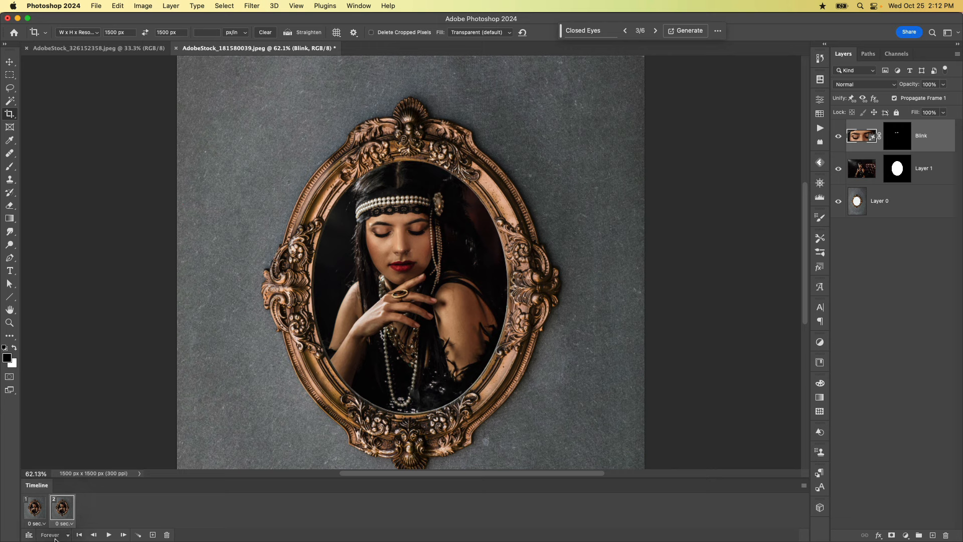
{"action": "left_click", "coordinate": [56, 535]}
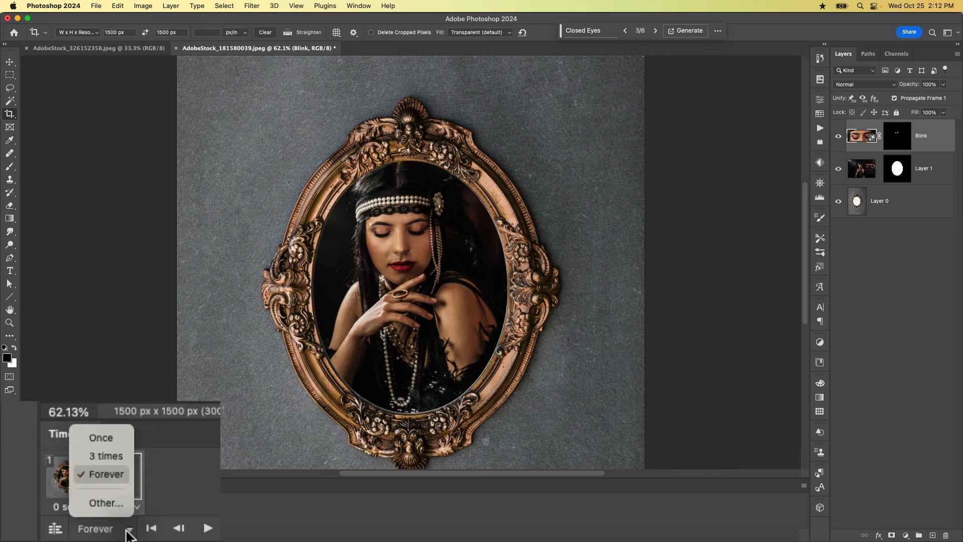
{"action": "left_click", "coordinate": [107, 474]}
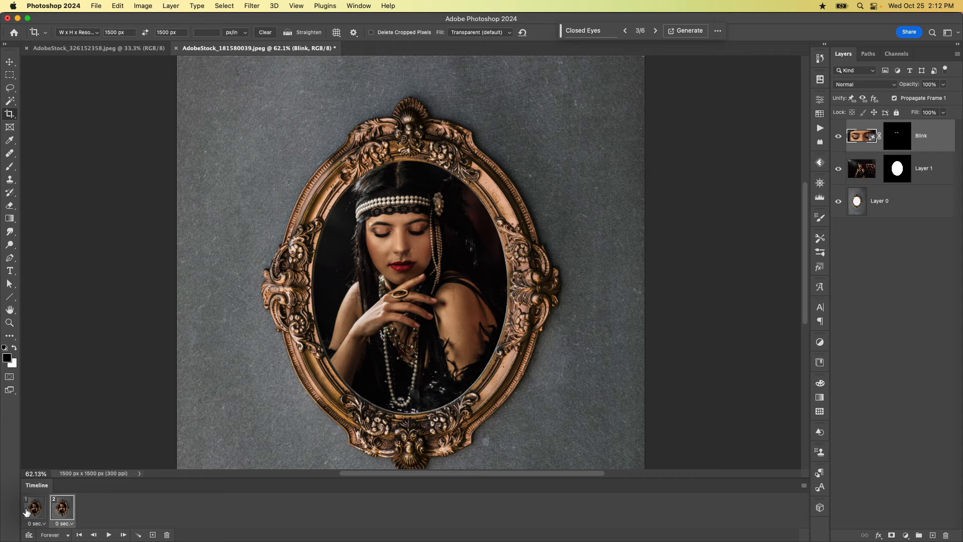
- Set the delay of the first, open-eyed animation frame to 5 seconds
{"action": "left_click", "coordinate": [27, 511]}
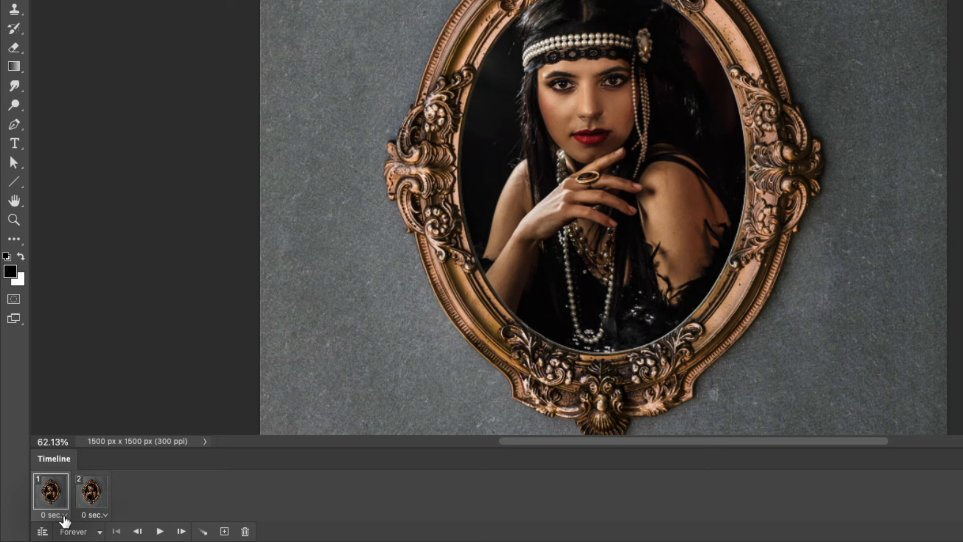
{"action": "left_click", "coordinate": [63, 515]}
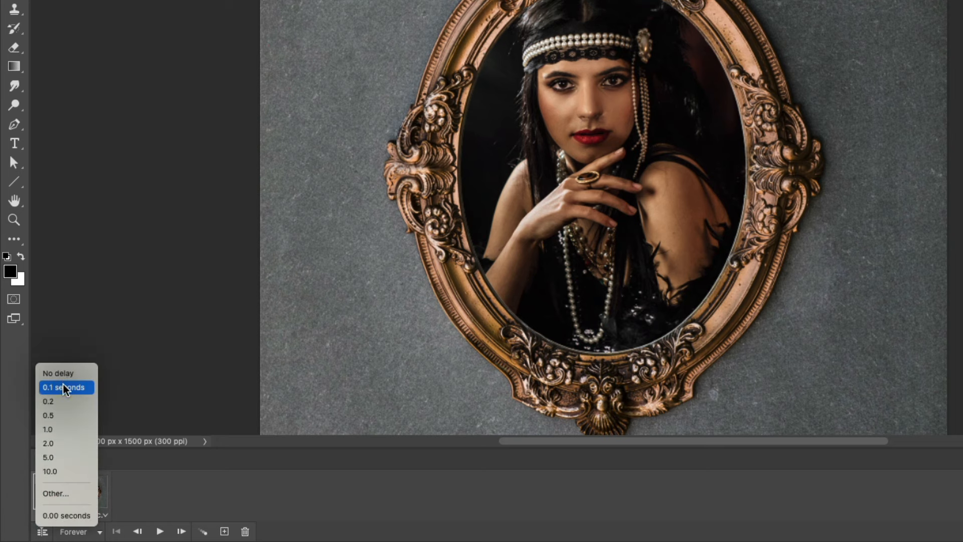
{"action": "left_click", "coordinate": [48, 457]}
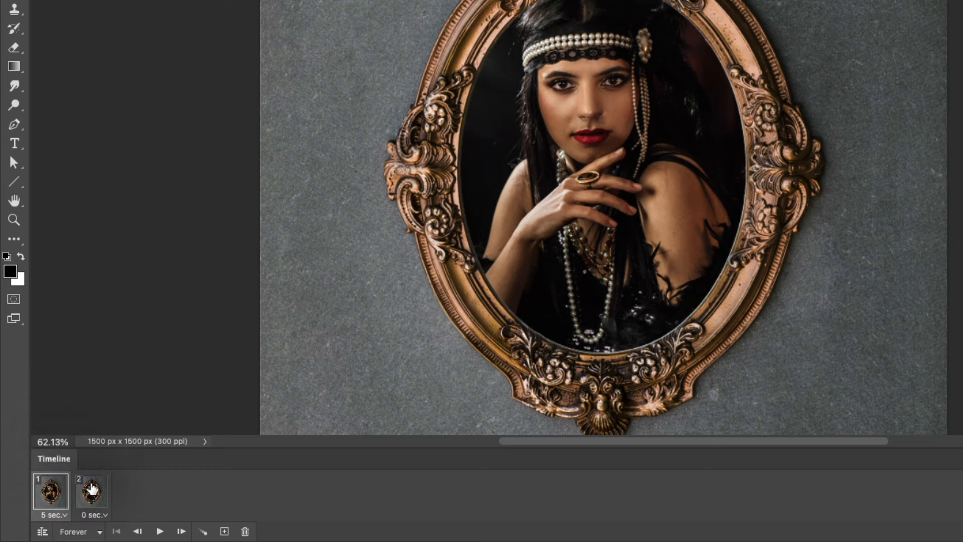
- Set a custom delay of 0.3 seconds on the second, closed-eyes frame and play the animation to preview the blink
{"action": "left_click", "coordinate": [92, 491]}
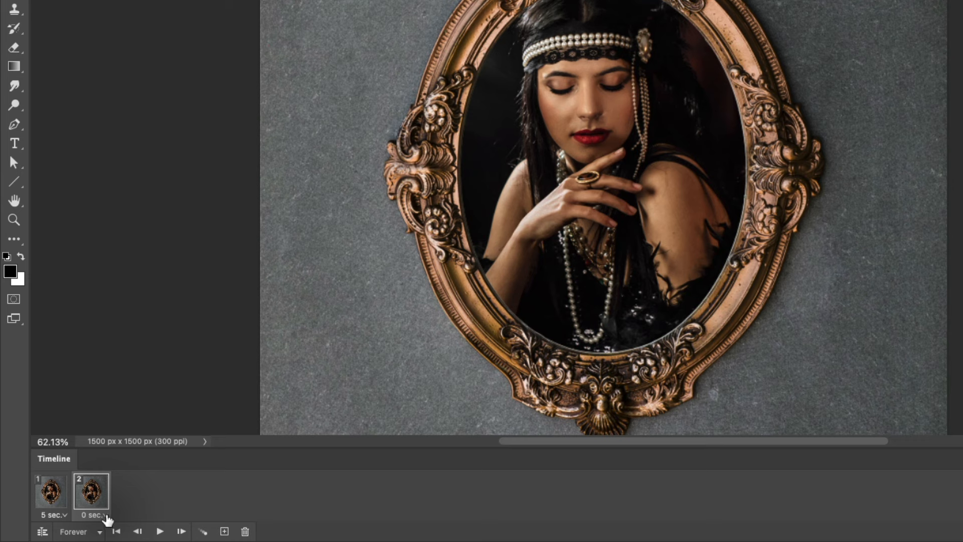
{"action": "left_click", "coordinate": [104, 514]}
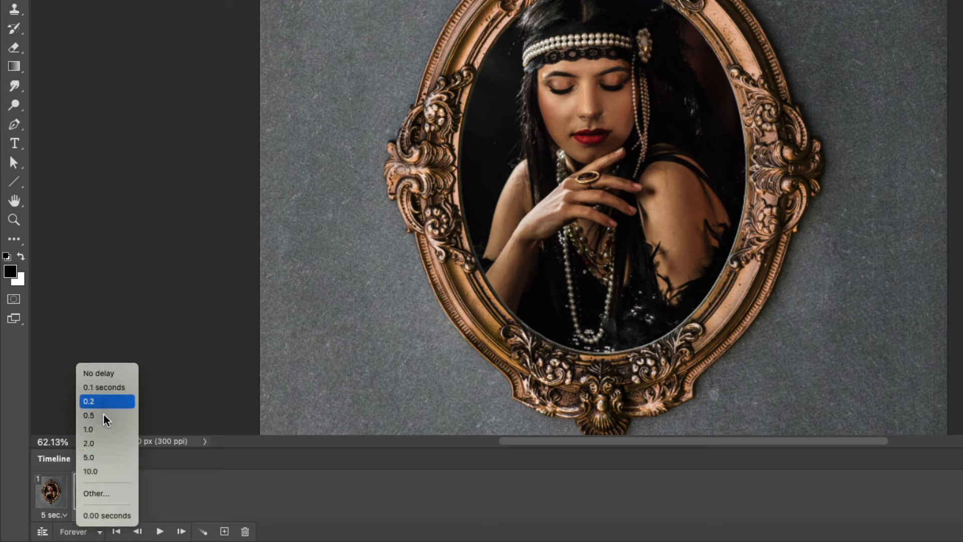
{"action": "left_click", "coordinate": [96, 493]}
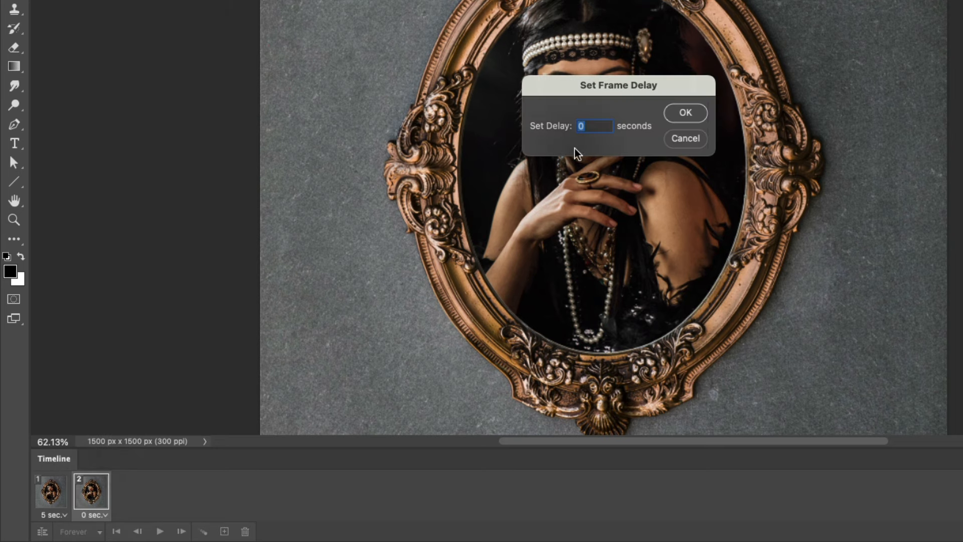
{"action": "type", "text": "."}
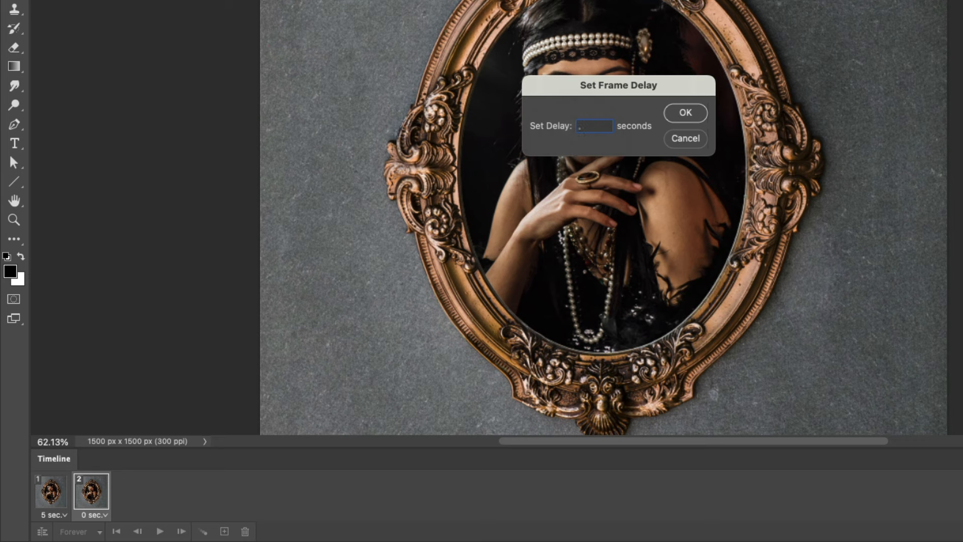
{"action": "type", "text": "3"}
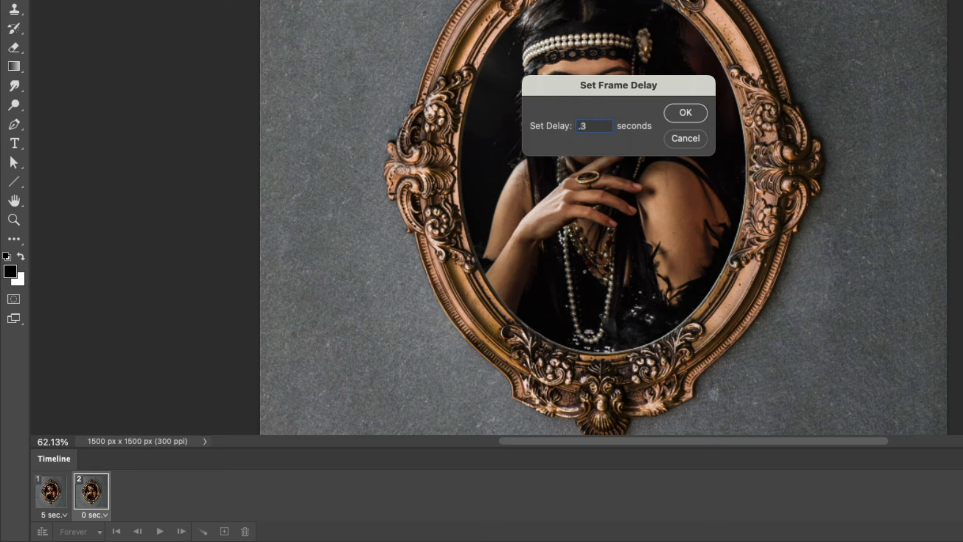
{"action": "left_click", "coordinate": [682, 118]}
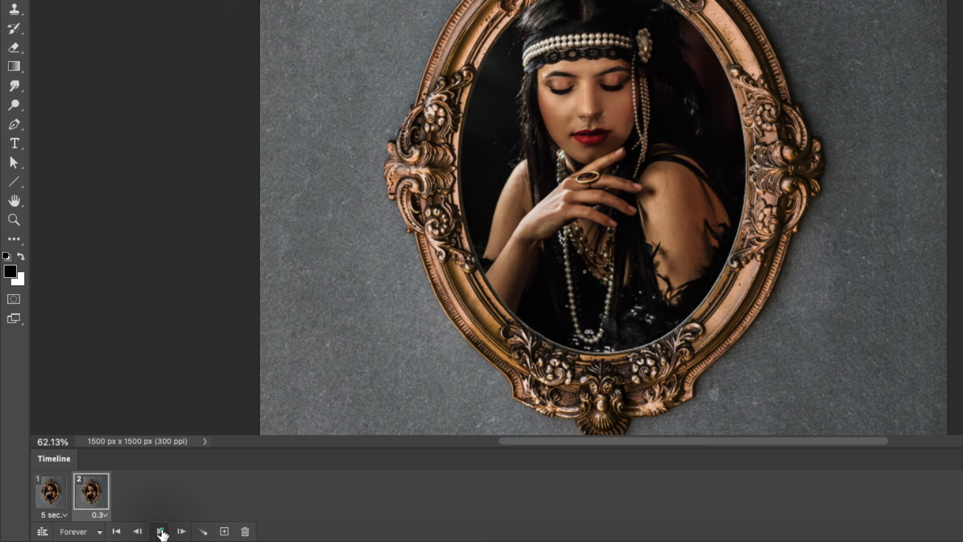
{"action": "left_click", "coordinate": [160, 531]}
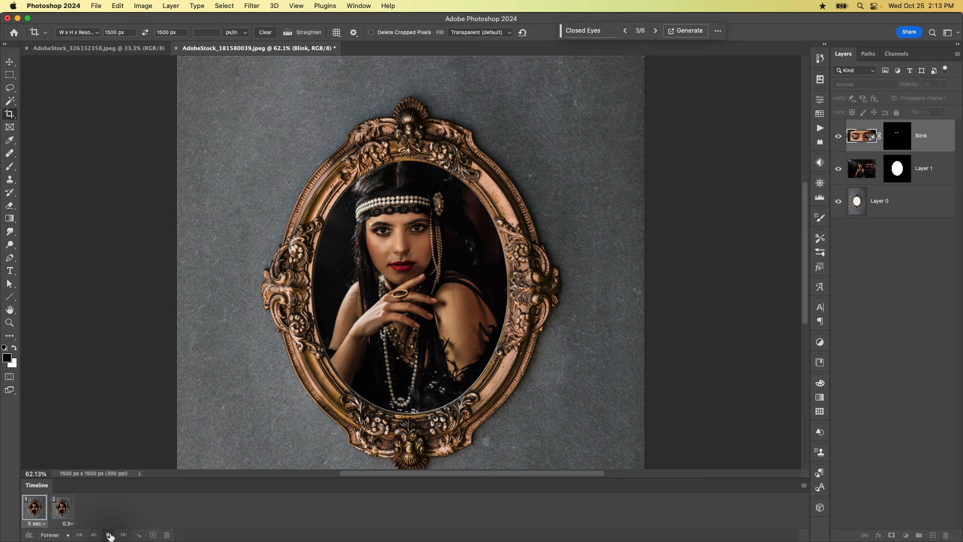
{"action": "left_click", "coordinate": [108, 535]}
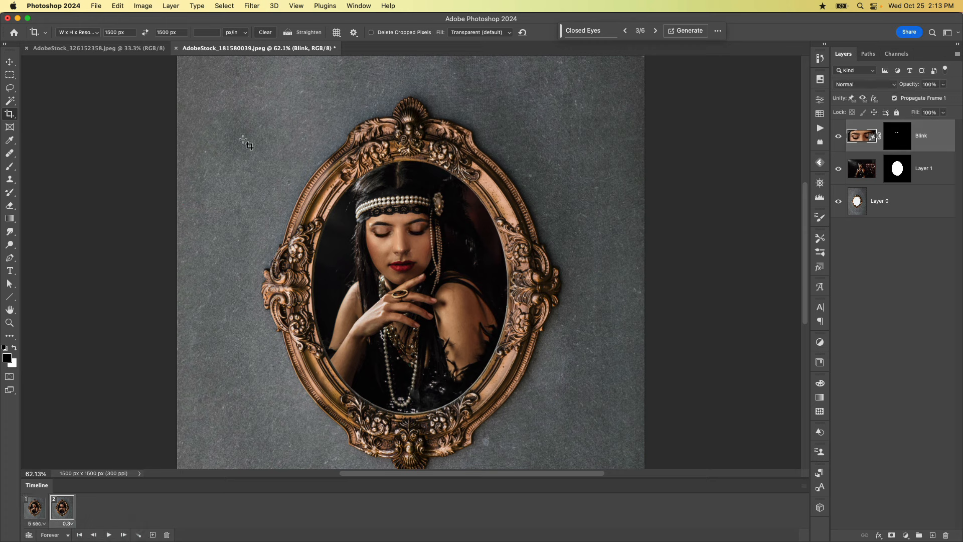
- Save a copy of the animation to the Desktop as blink.gif in GIF format, replacing the existing file and accepting the current GIF options
{"action": "left_click", "coordinate": [97, 9]}
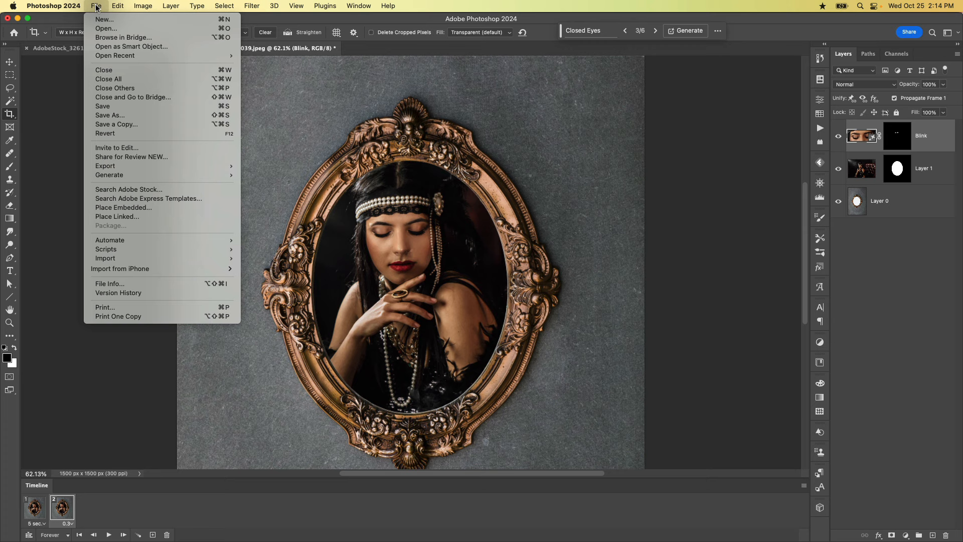
{"action": "left_click", "coordinate": [151, 125]}
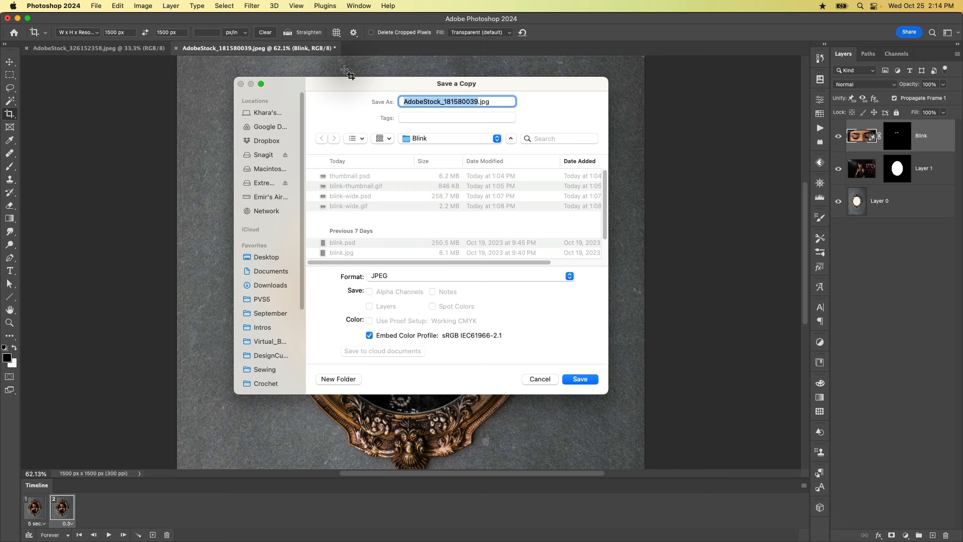
{"action": "left_click", "coordinate": [267, 257]}
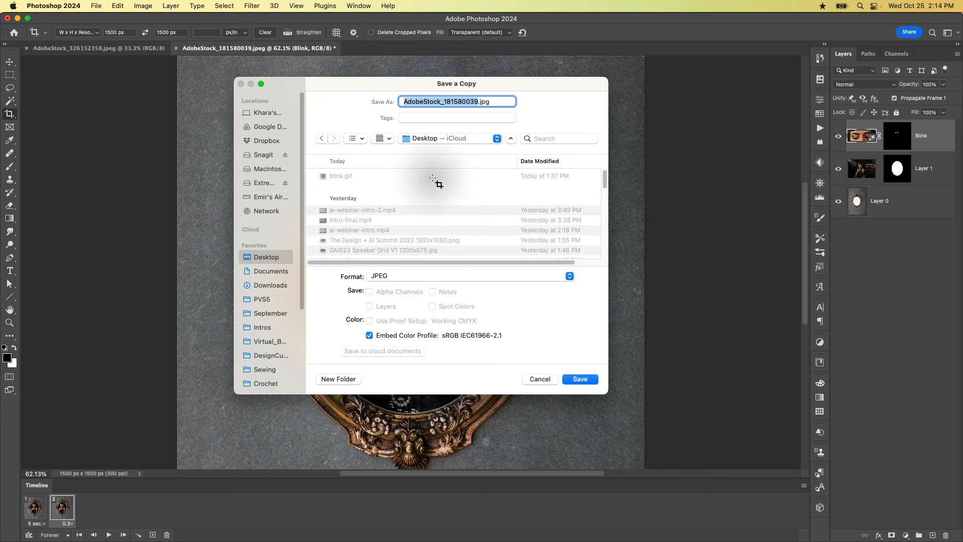
{"action": "left_click", "coordinate": [335, 175]}
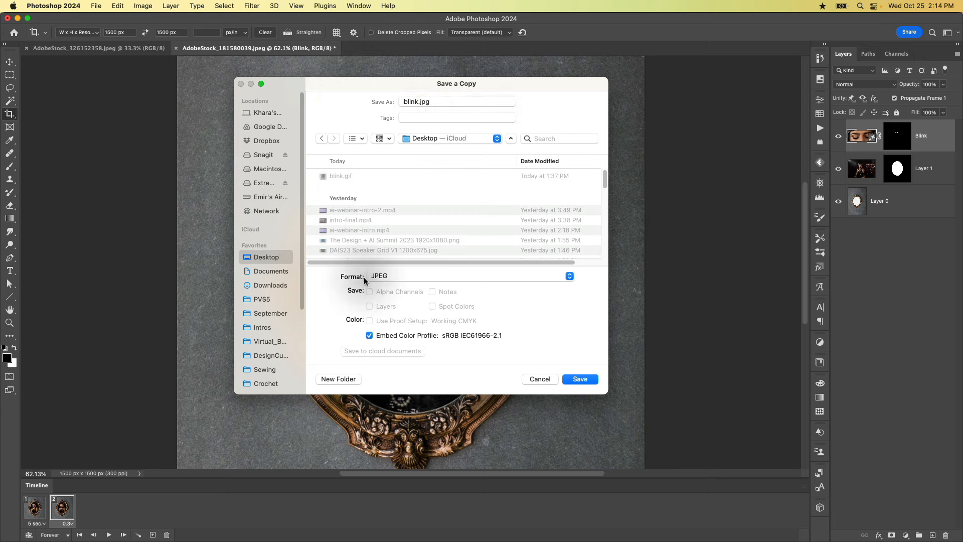
{"action": "left_click", "coordinate": [392, 276]}
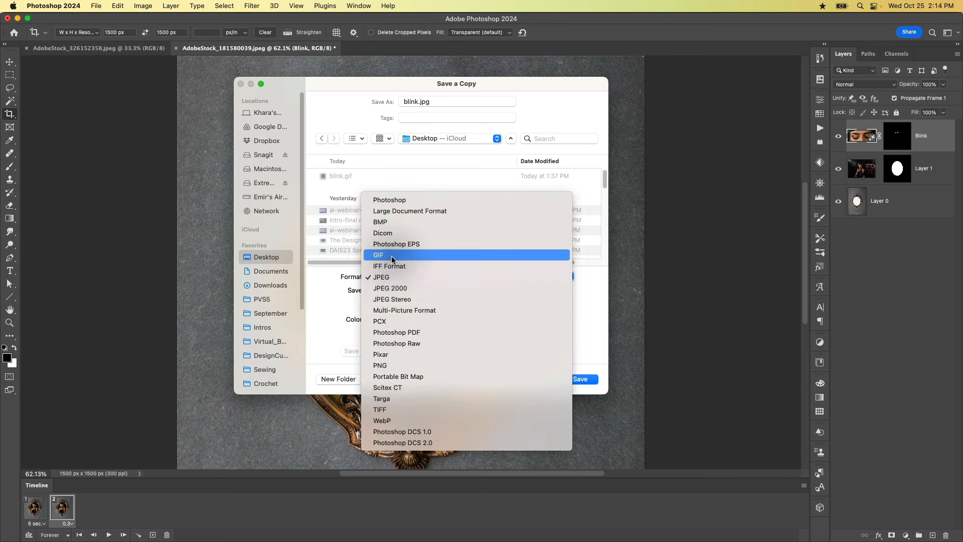
{"action": "left_click", "coordinate": [391, 256]}
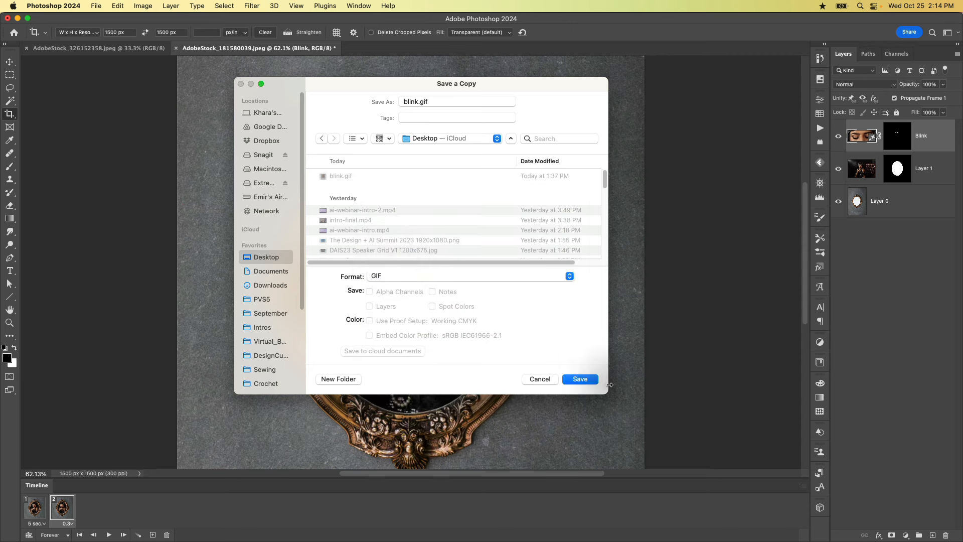
{"action": "left_click", "coordinate": [580, 379]}
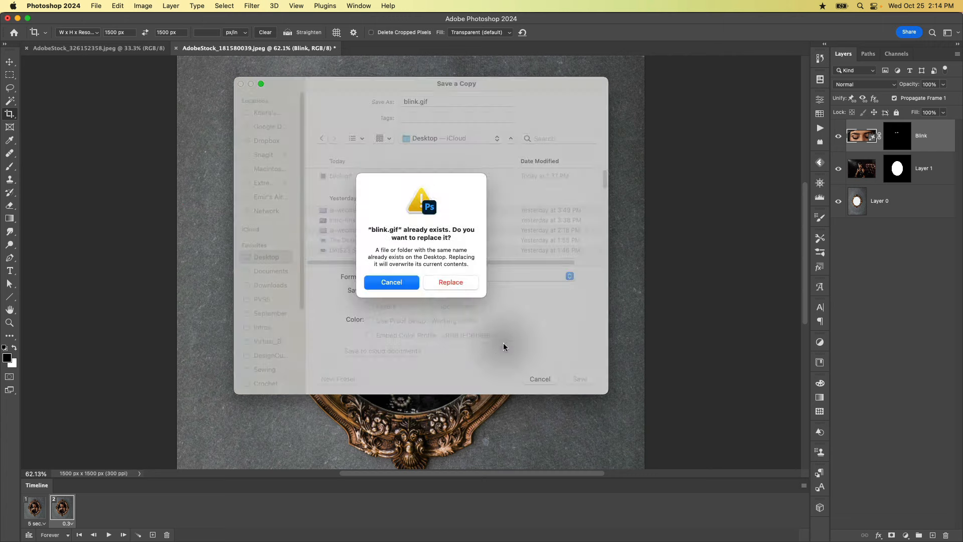
{"action": "left_click", "coordinate": [449, 283]}
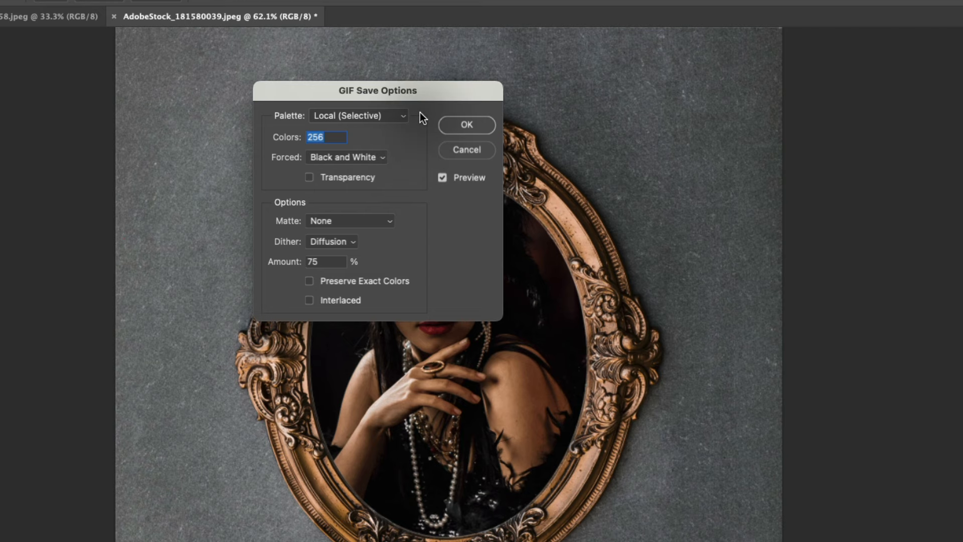
{"action": "left_click", "coordinate": [474, 129]}
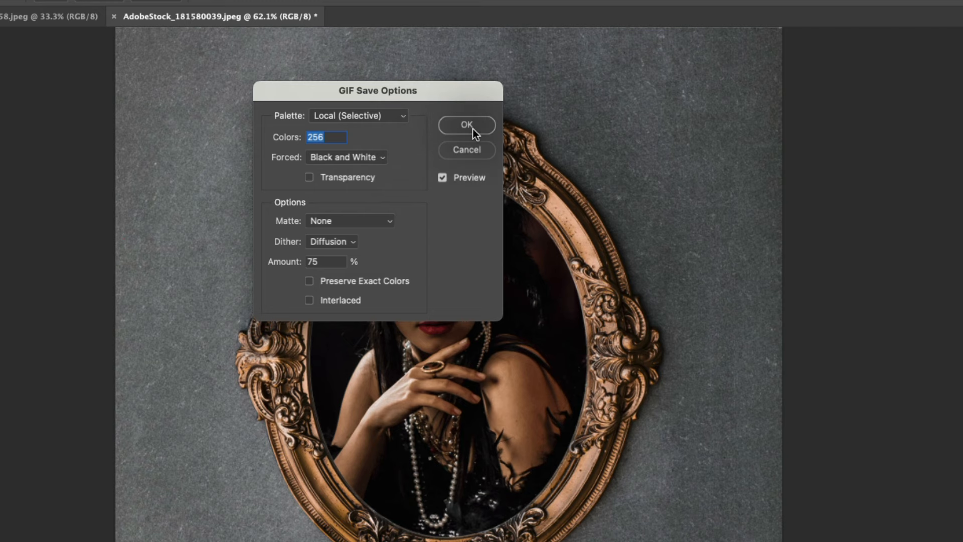
{"action": "left_click", "coordinate": [473, 128]}
- Switch to Finder and locate the saved blink.gif on the Desktop
{"action": "mouse_move", "coordinate": [370, 539]}
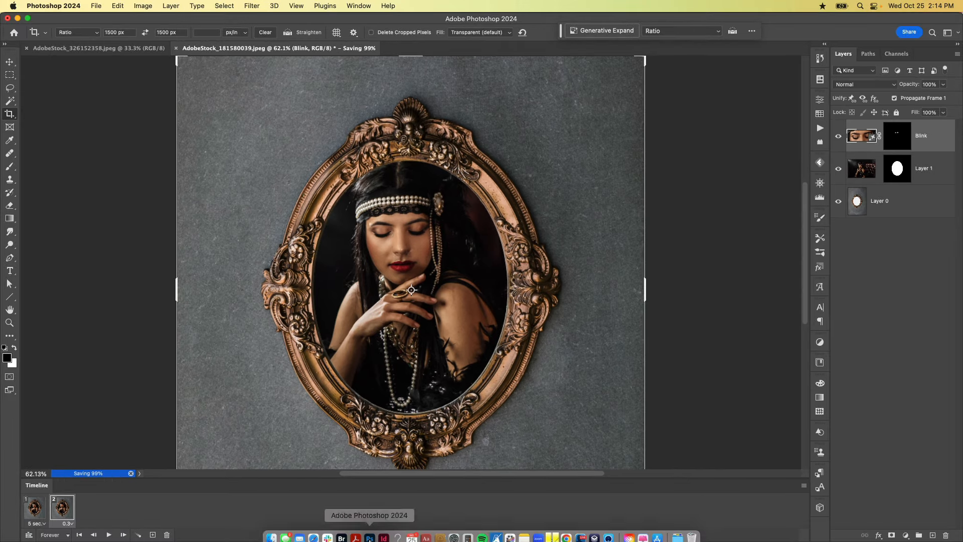
{"action": "left_click", "coordinate": [270, 532]}
{"action": "type", "text": "blink"}
{"action": "key", "text": "Return"}
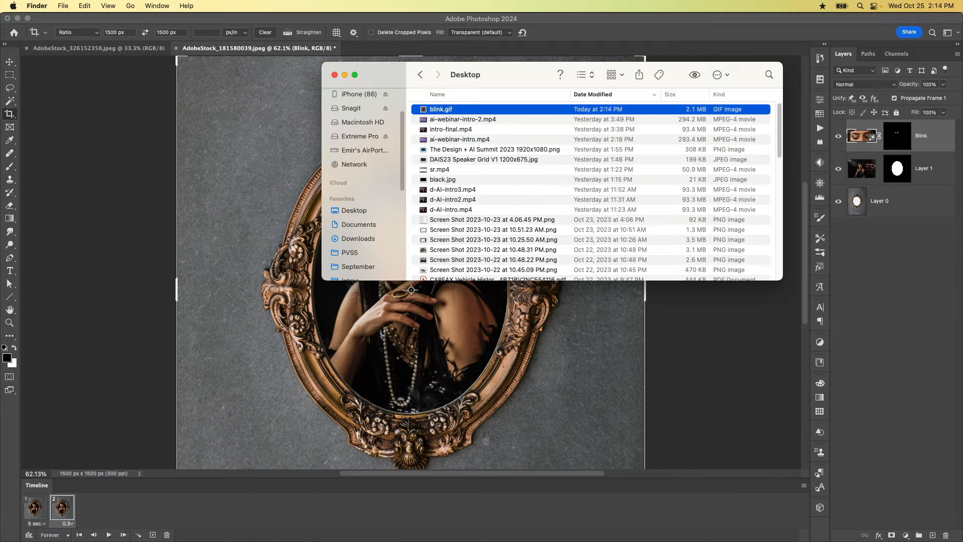